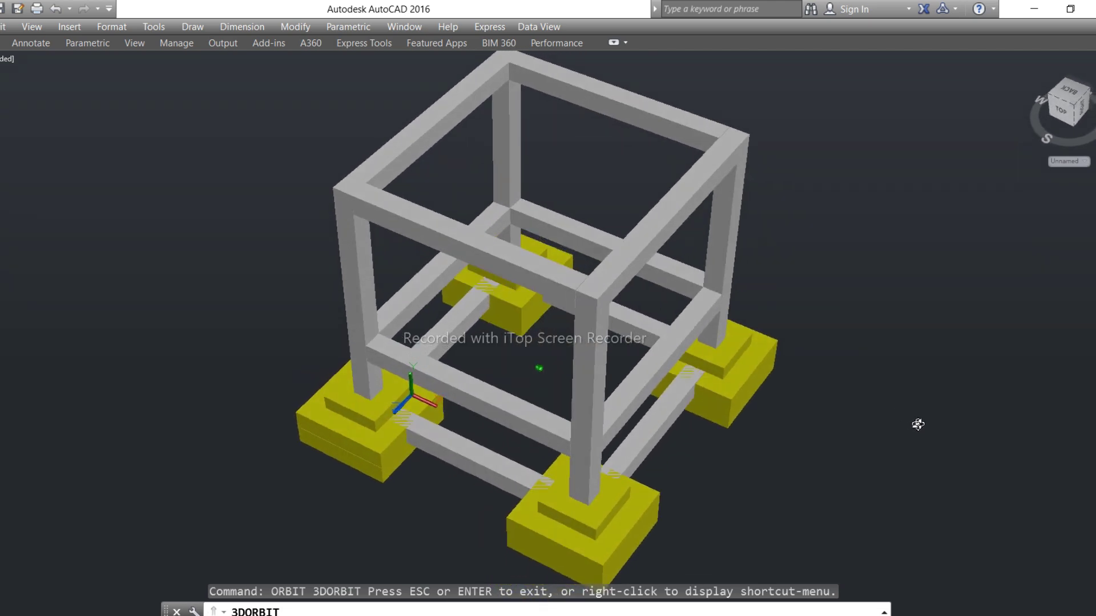
- Orbit the frame through several angles, then end the orbit
{"action": "left_click_drag", "start_coordinate": [841, 425], "coordinate": [838, 393]}
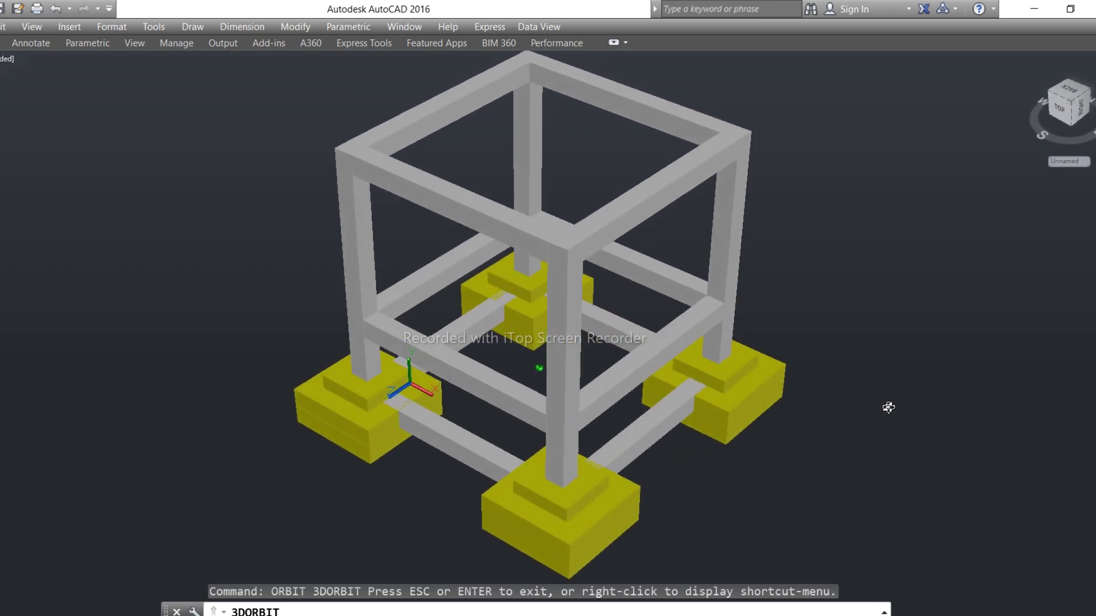
{"action": "left_click_drag", "start_coordinate": [882, 411], "coordinate": [921, 427]}
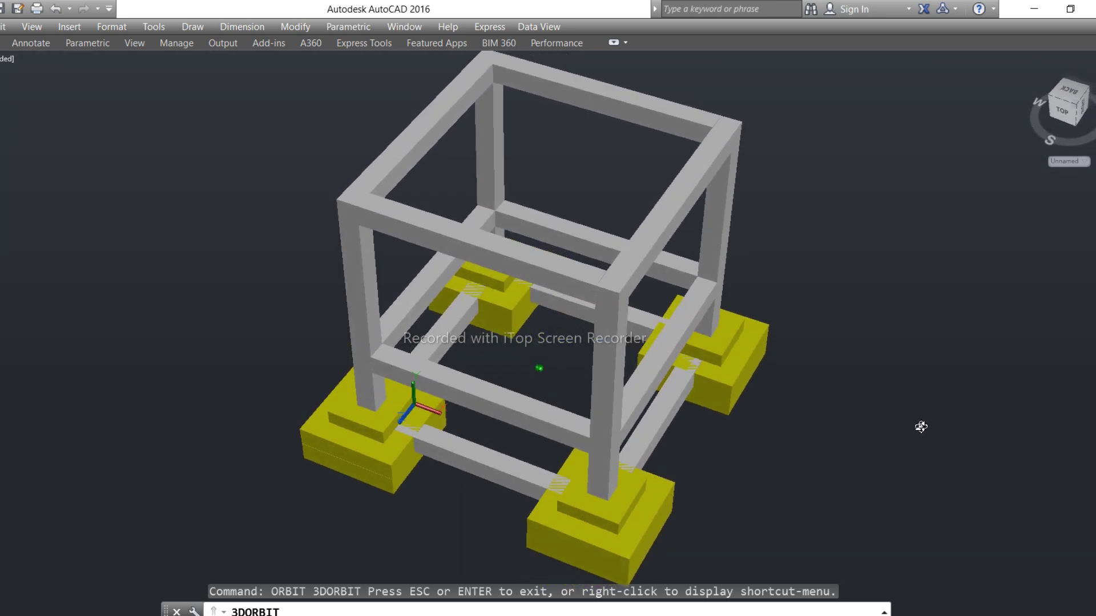
{"action": "mouse_move", "coordinate": [733, 472]}
{"action": "left_mouse_down"}
{"action": "mouse_move", "coordinate": [697, 460]}
{"action": "mouse_move", "coordinate": [725, 447]}
{"action": "mouse_move", "coordinate": [658, 440]}
{"action": "mouse_move", "coordinate": [667, 440]}
{"action": "mouse_move", "coordinate": [632, 475]}
{"action": "mouse_move", "coordinate": [675, 482]}
{"action": "mouse_move", "coordinate": [722, 465]}
{"action": "left_mouse_up"}
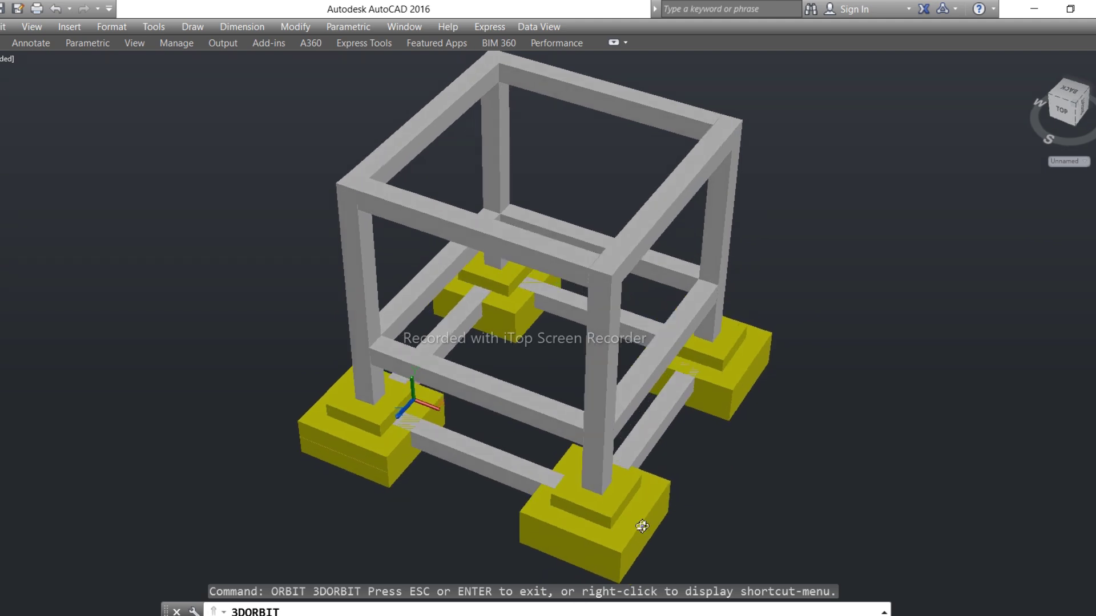
{"action": "key", "text": "Escape"}
- Select a corner footing and its steps, then clear the selection and zoom in
{"action": "left_click", "coordinate": [622, 528]}
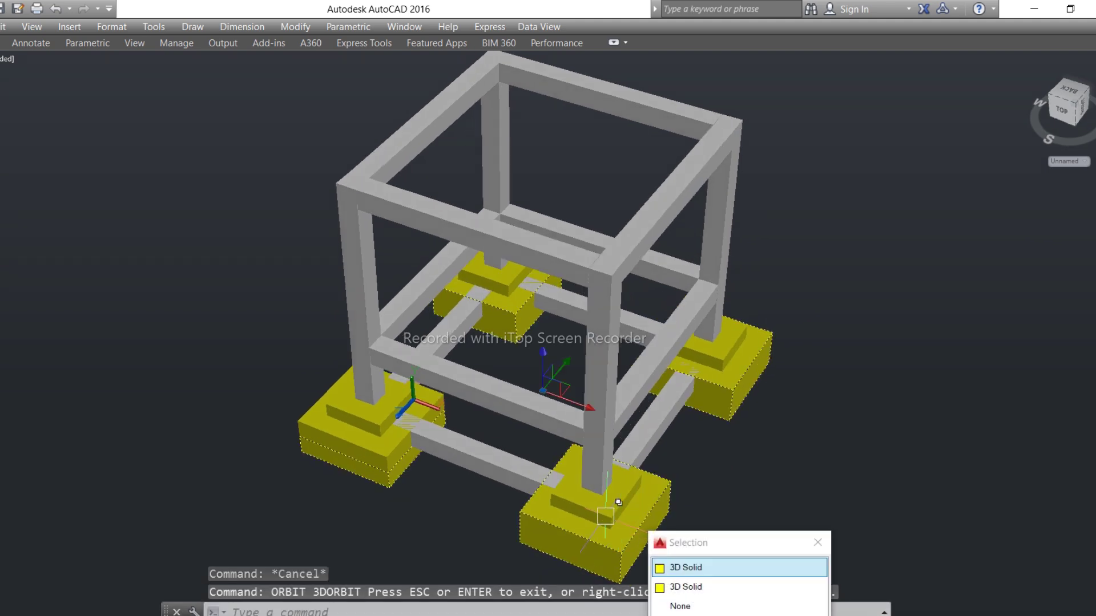
{"action": "left_click", "coordinate": [605, 513]}
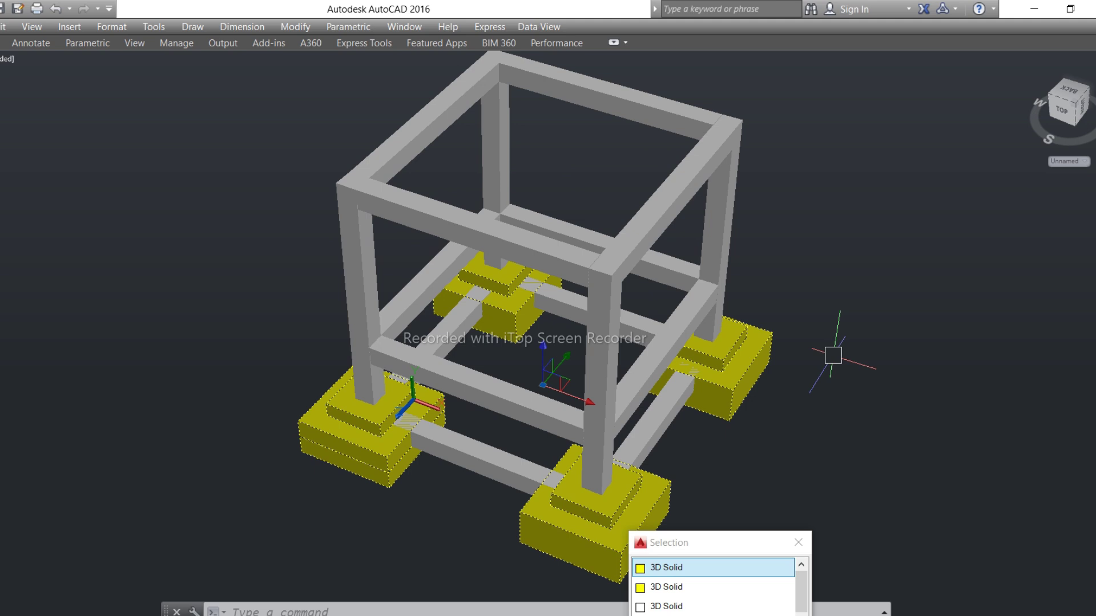
{"action": "scroll", "coordinate": [750, 382], "scroll_direction": "up", "scroll_amount": 2}
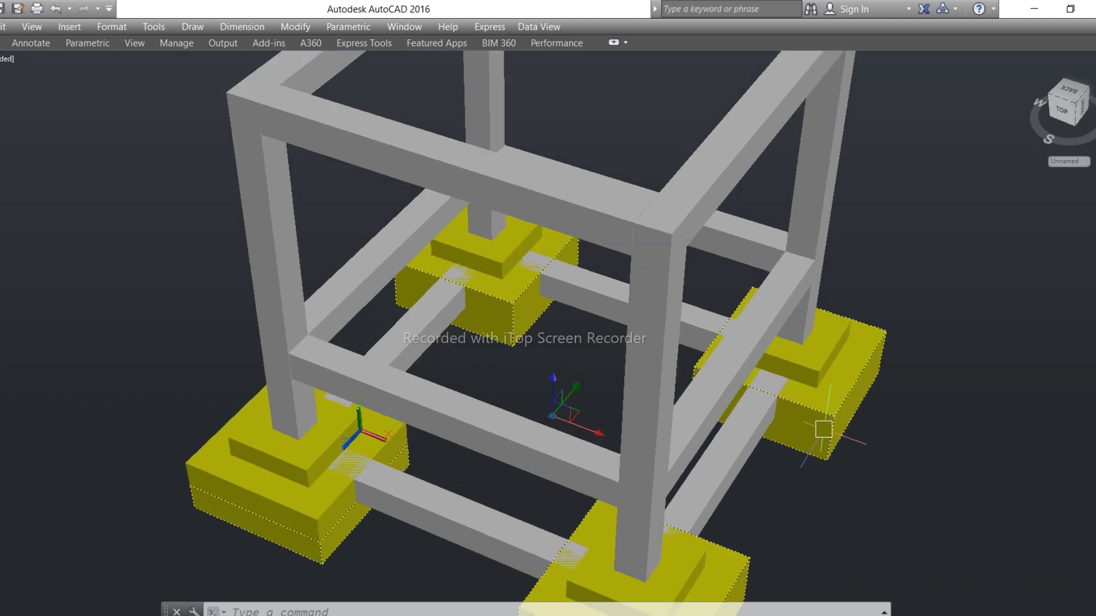
{"action": "key", "text": "Escape"}
{"action": "key", "text": "Escape"}
{"action": "scroll", "coordinate": [699, 345], "scroll_direction": "down", "scroll_amount": 2}
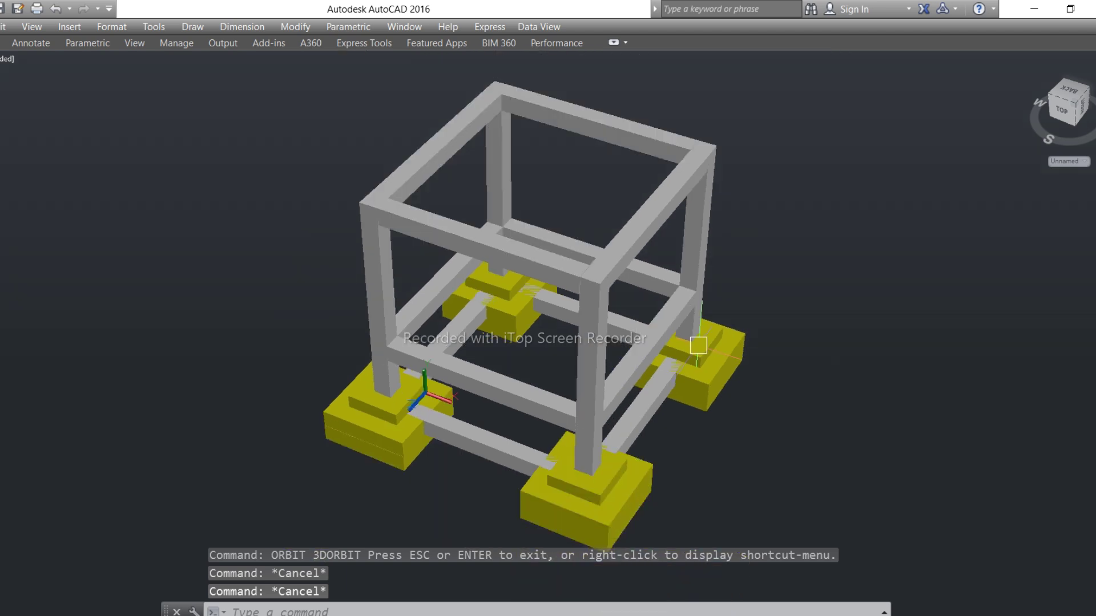
{"action": "scroll", "coordinate": [347, 468], "scroll_direction": "up", "scroll_amount": 2}
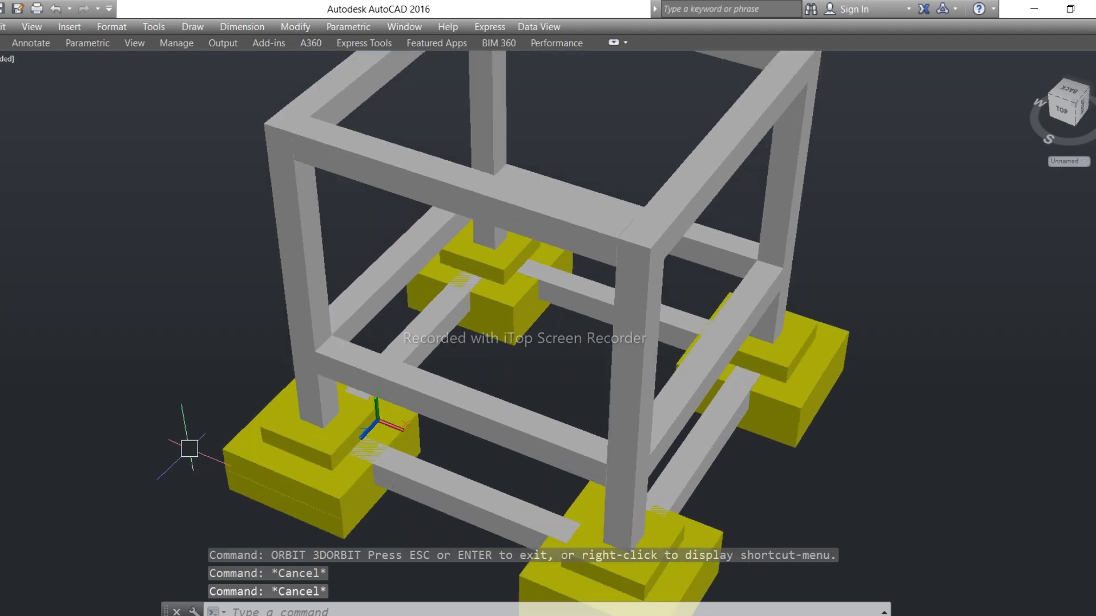
- Orbit the frame round to a near-front view, closer in
{"action": "middle_click_drag", "start_coordinate": [190, 449], "coordinate": [193, 452], "text": "shift"}
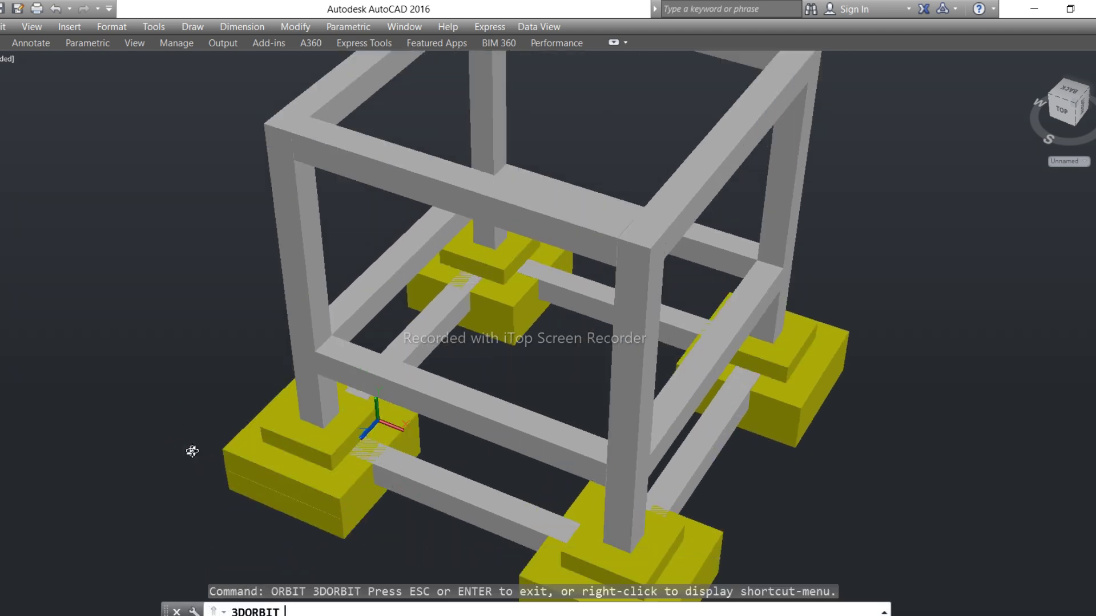
{"action": "middle_click_drag", "start_coordinate": [65, 431], "coordinate": [487, 426], "text": "shift"}
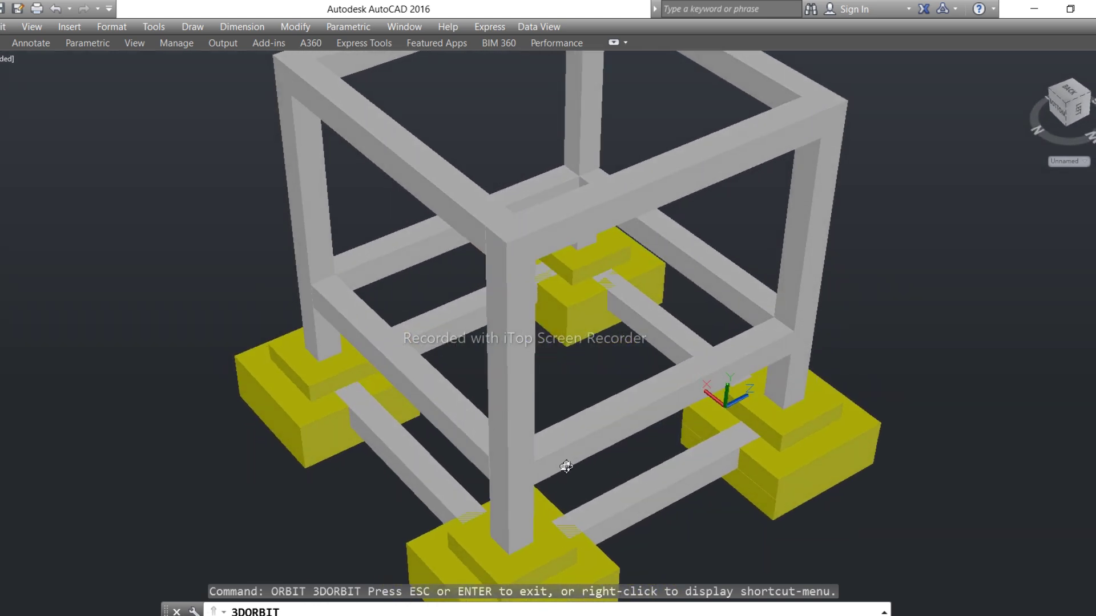
{"action": "scroll", "coordinate": [520, 352], "scroll_direction": "down", "scroll_amount": 3}
{"action": "scroll", "coordinate": [614, 508], "scroll_direction": "up", "scroll_amount": 3}
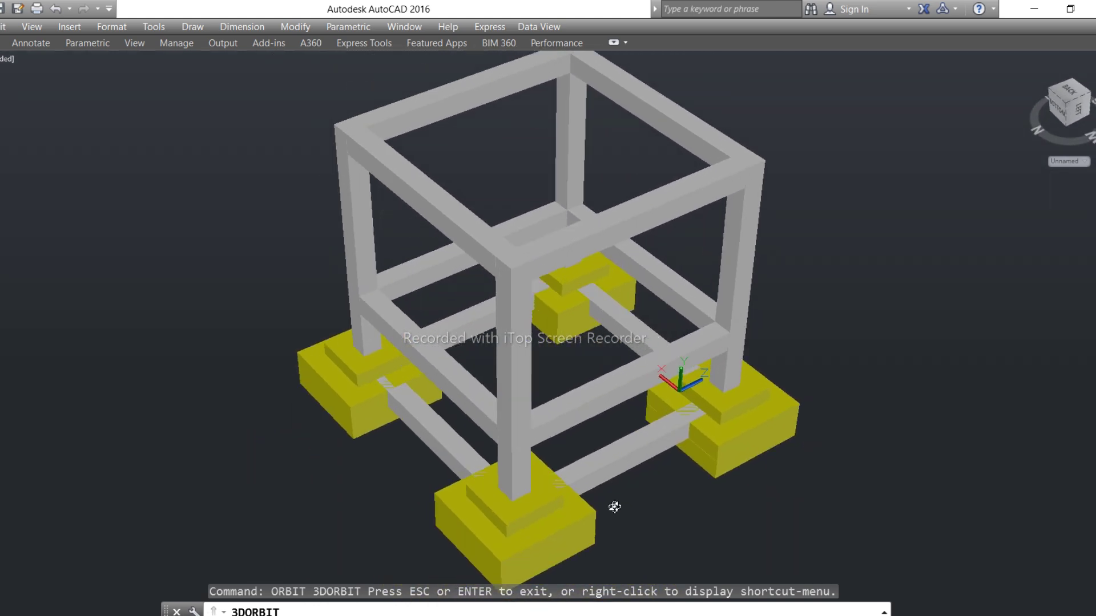
{"action": "key", "text": "Escape"}
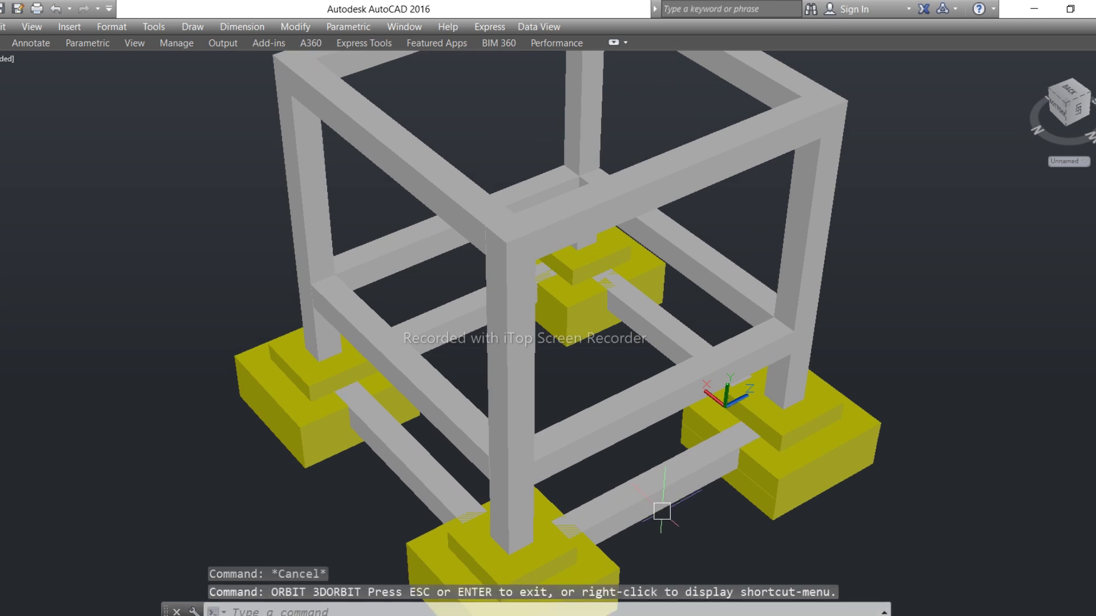
- Colour the four plinth beams orange (248,153,30) from the ribbon's Color list
{"action": "left_click", "coordinate": [647, 502]}
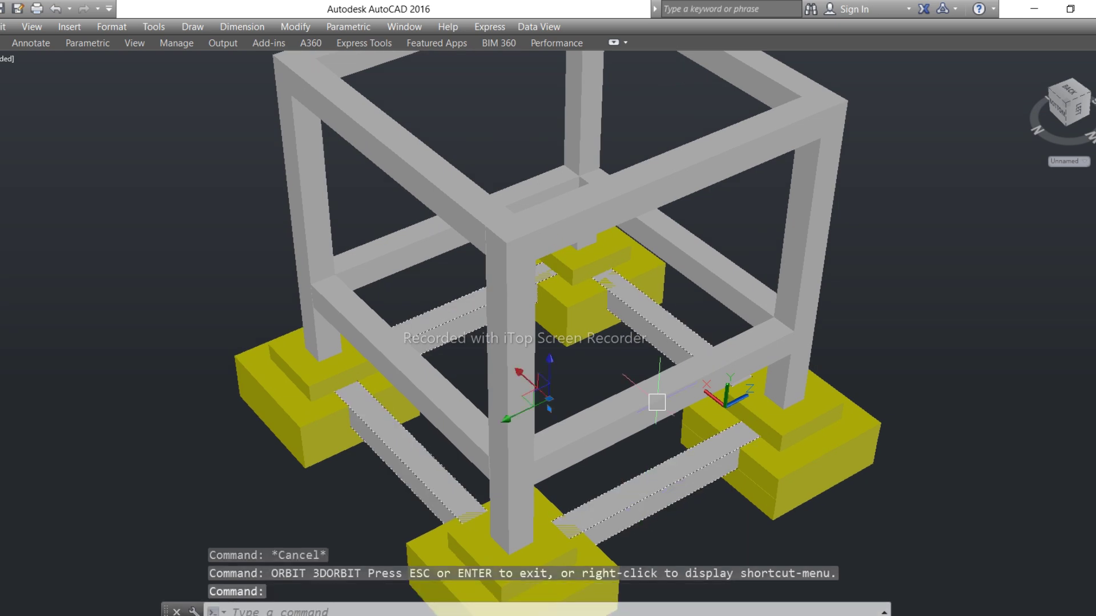
{"action": "left_click", "coordinate": [612, 43]}
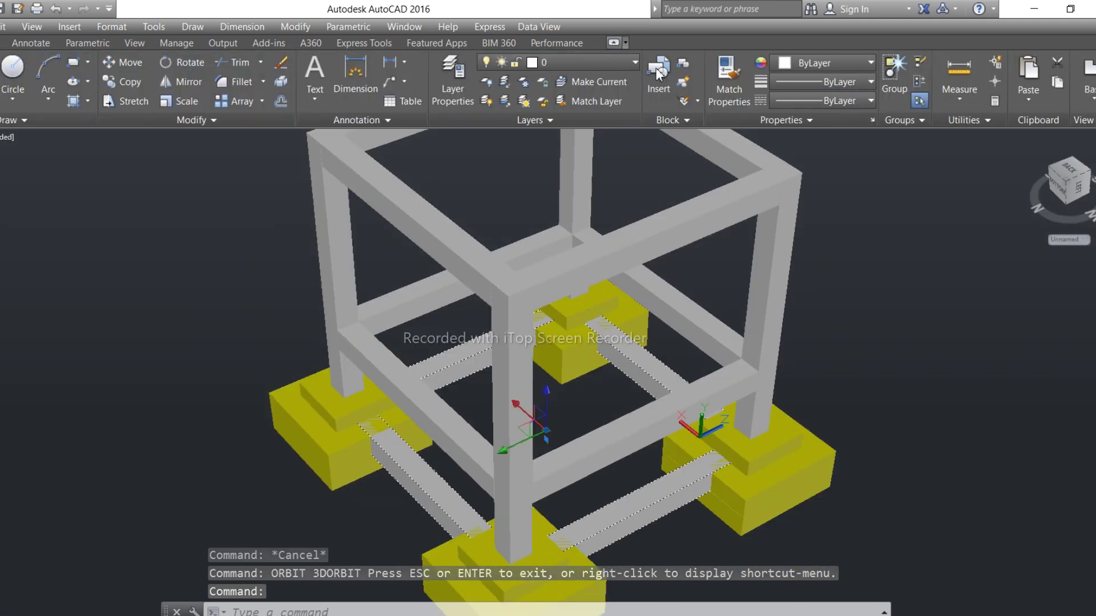
{"action": "left_click", "coordinate": [807, 67]}
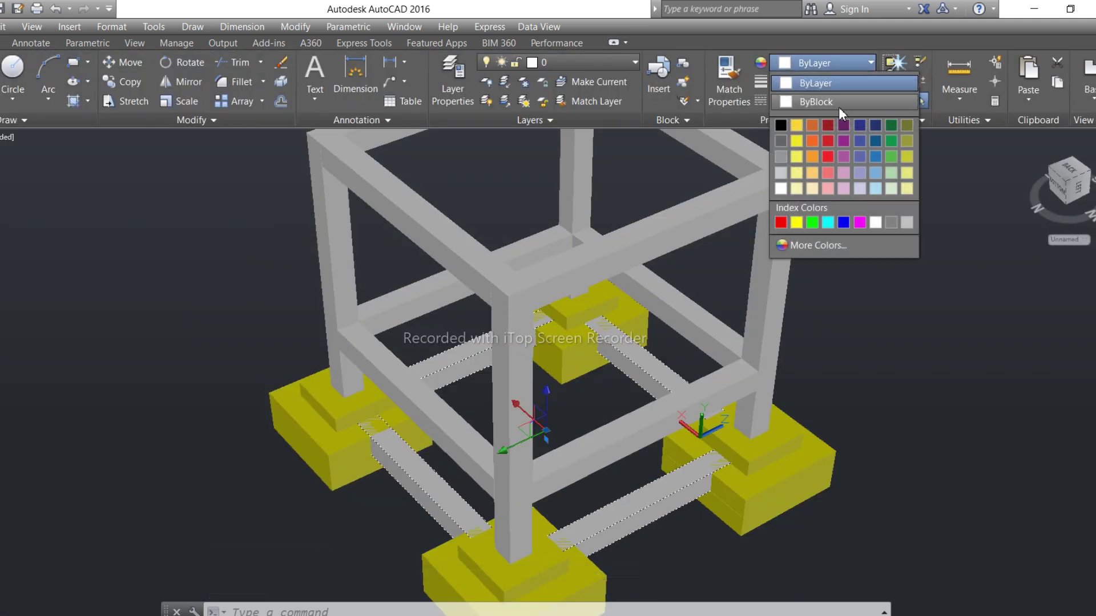
{"action": "left_click", "coordinate": [813, 158]}
{"action": "key", "text": "Escape"}
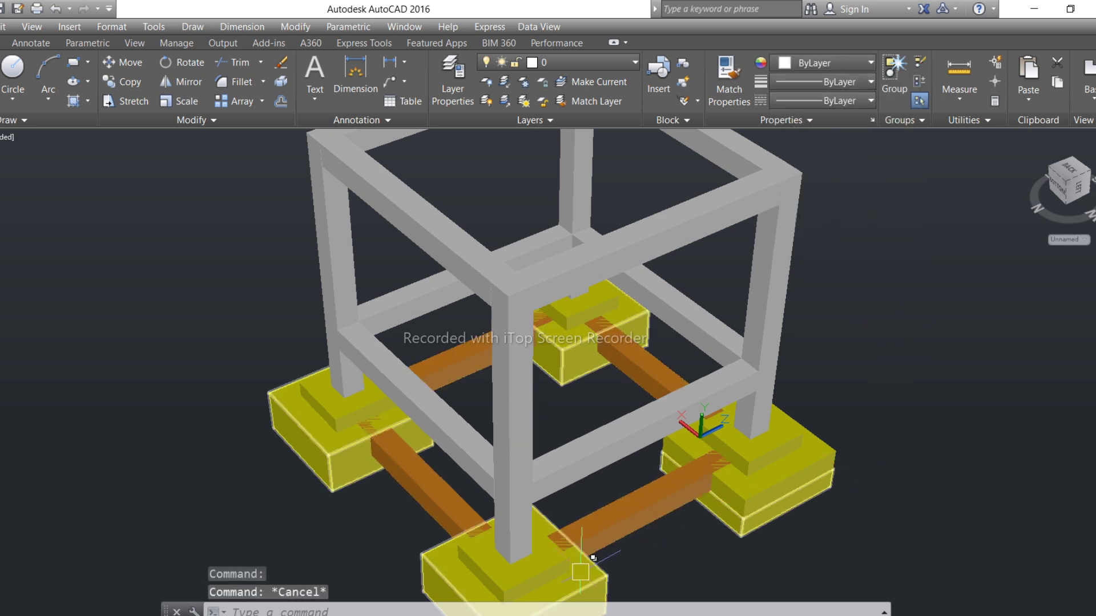
{"action": "scroll", "coordinate": [754, 548], "scroll_direction": "up", "scroll_amount": 3}
{"action": "scroll", "coordinate": [698, 546], "scroll_direction": "down", "scroll_amount": 2}
{"action": "middle_click_drag", "start_coordinate": [697, 548], "coordinate": [616, 285]}
{"action": "scroll", "coordinate": [617, 286], "scroll_direction": "up", "scroll_amount": 1}
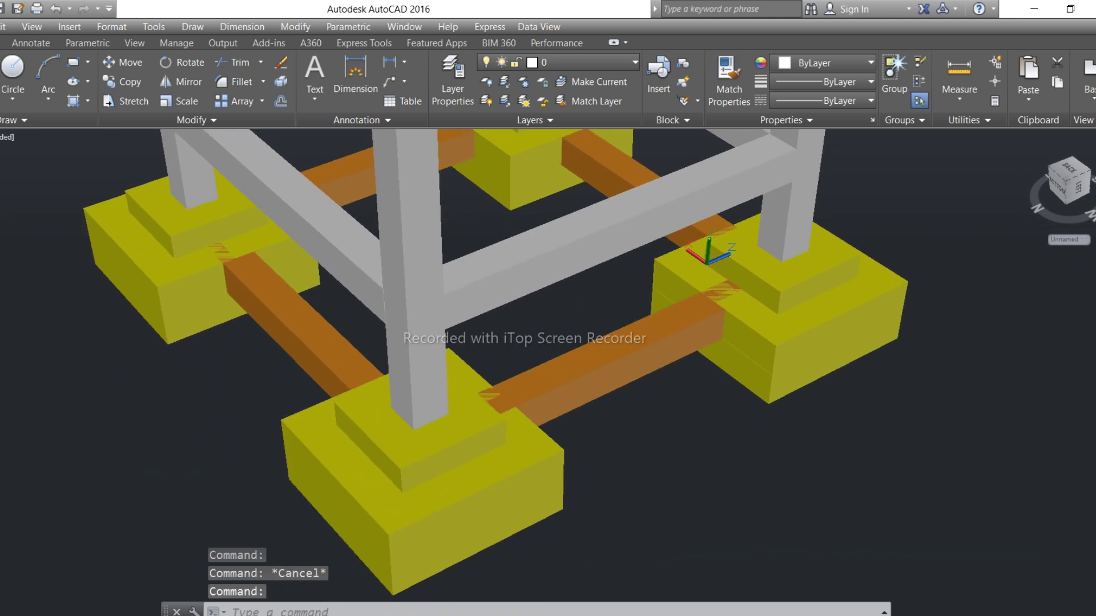
- Collapse the ribbon and pan the model down-right to centre the orange plinth beams
{"action": "left_click", "coordinate": [613, 43]}
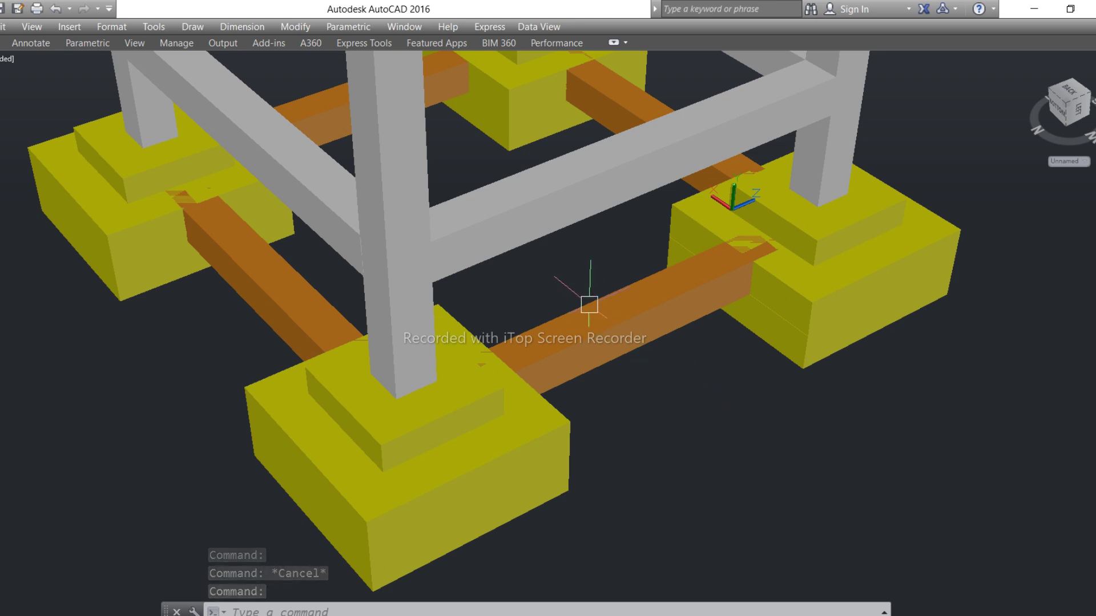
{"action": "middle_click_drag", "start_coordinate": [568, 274], "coordinate": [604, 356]}
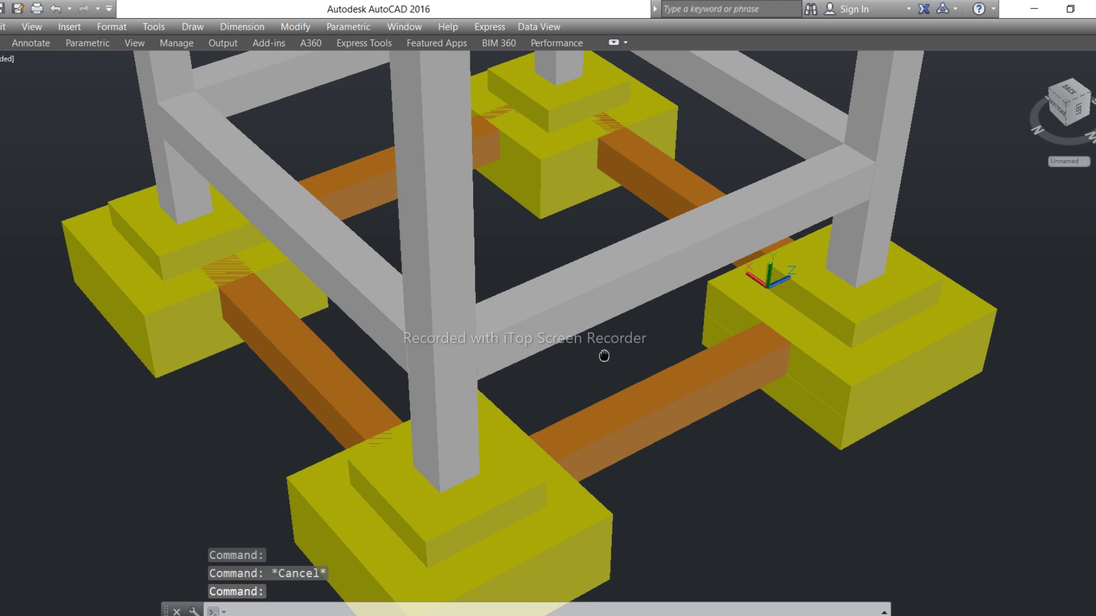
{"action": "middle_click_drag", "start_coordinate": [604, 355], "coordinate": [519, 343]}
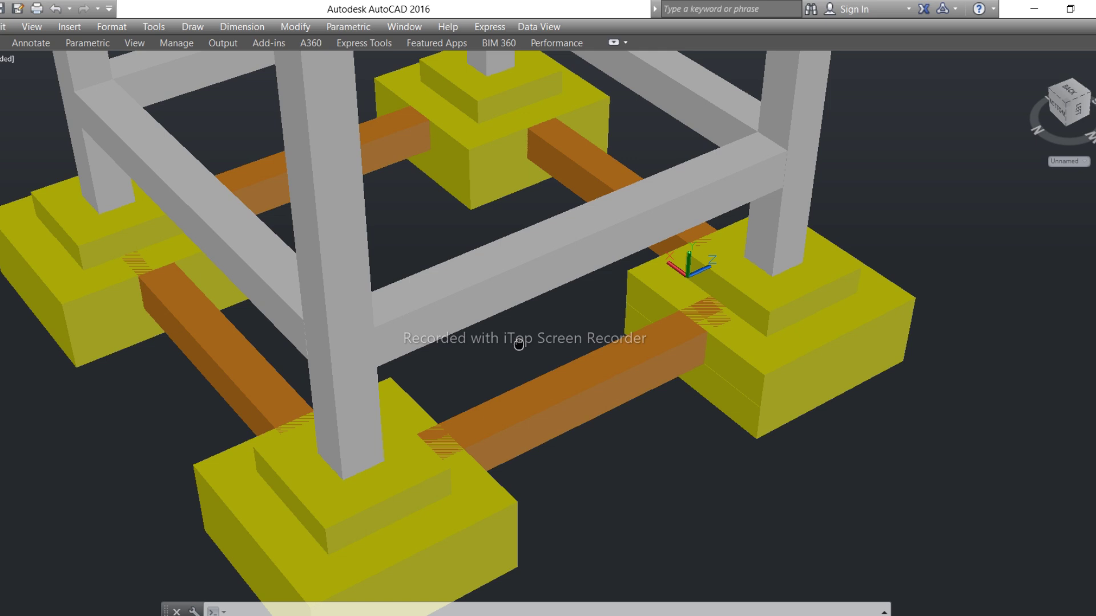
{"action": "middle_click_drag", "start_coordinate": [518, 344], "coordinate": [548, 396]}
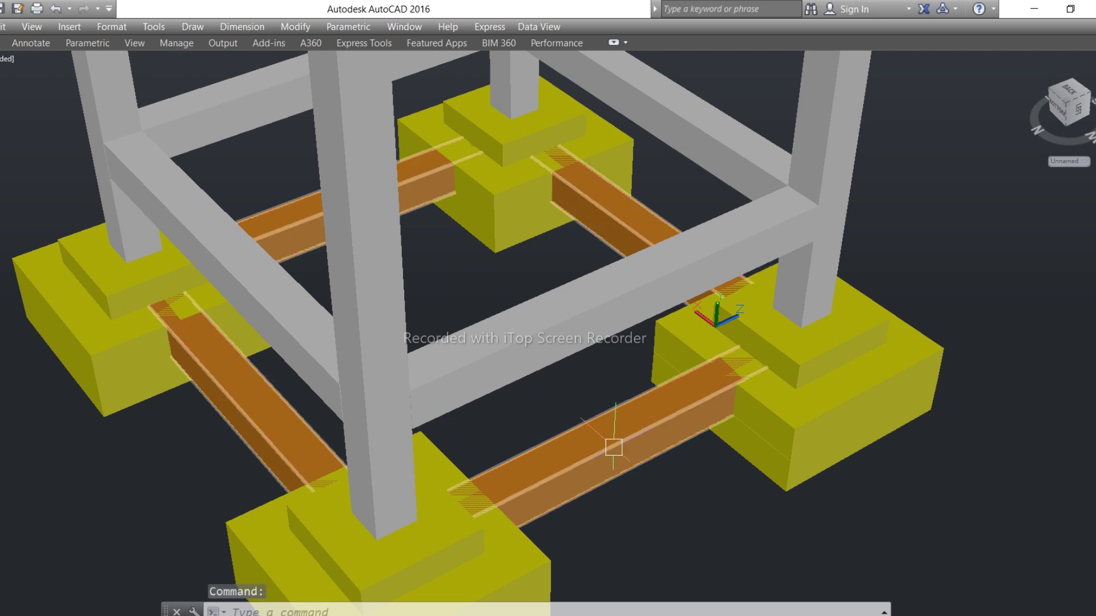
- Select the grey tie beam frame and set its colour to blue from the ribbon
{"action": "key", "text": "Escape"}
{"action": "scroll", "coordinate": [605, 490], "scroll_direction": "down", "scroll_amount": 1}
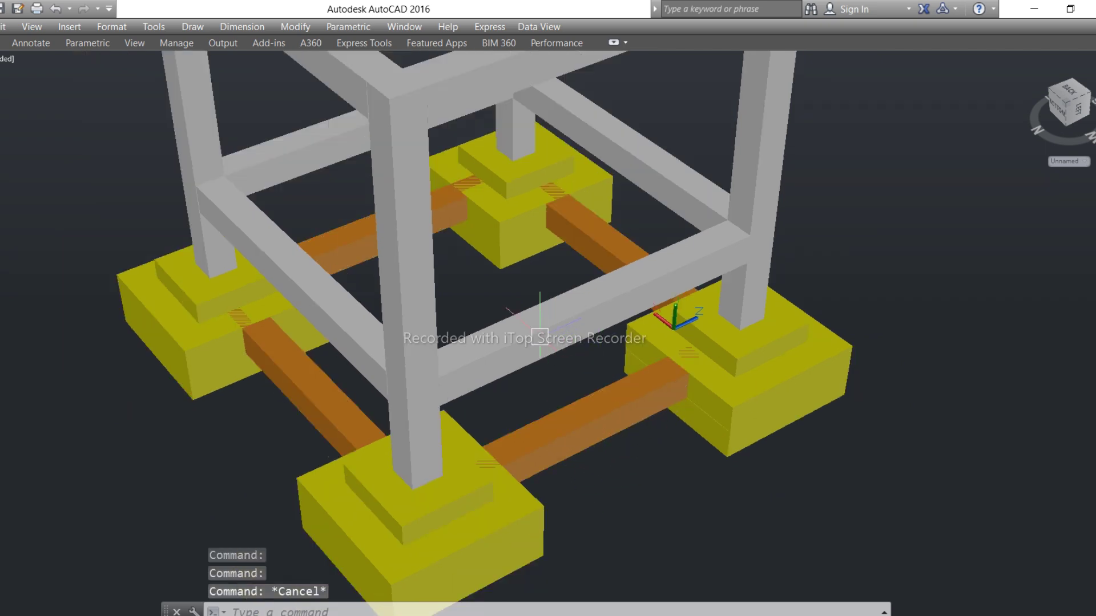
{"action": "left_click", "coordinate": [538, 336]}
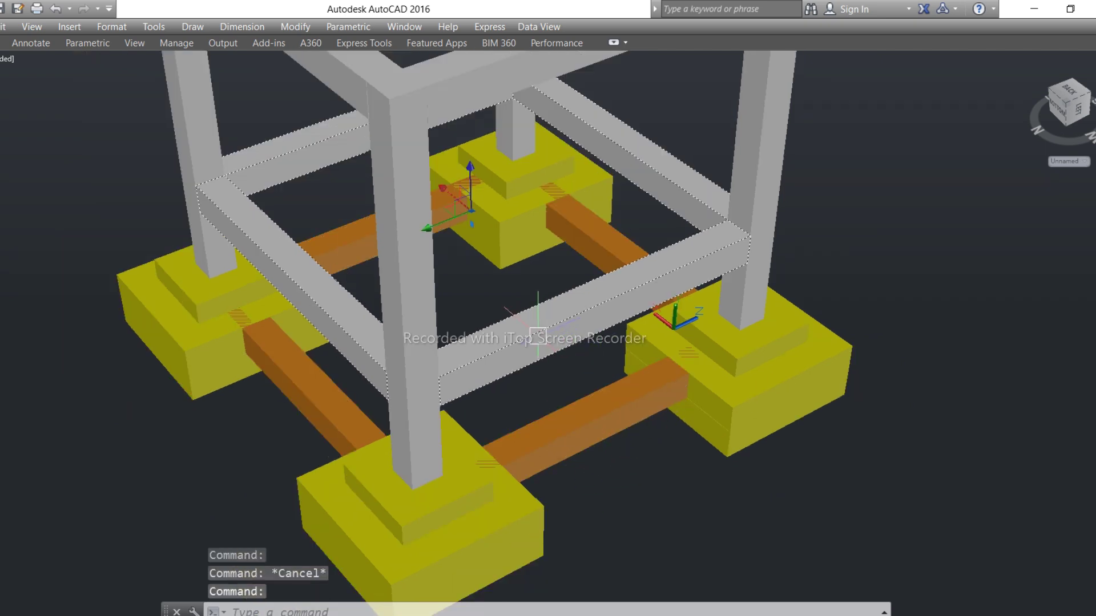
{"action": "left_click", "coordinate": [613, 40]}
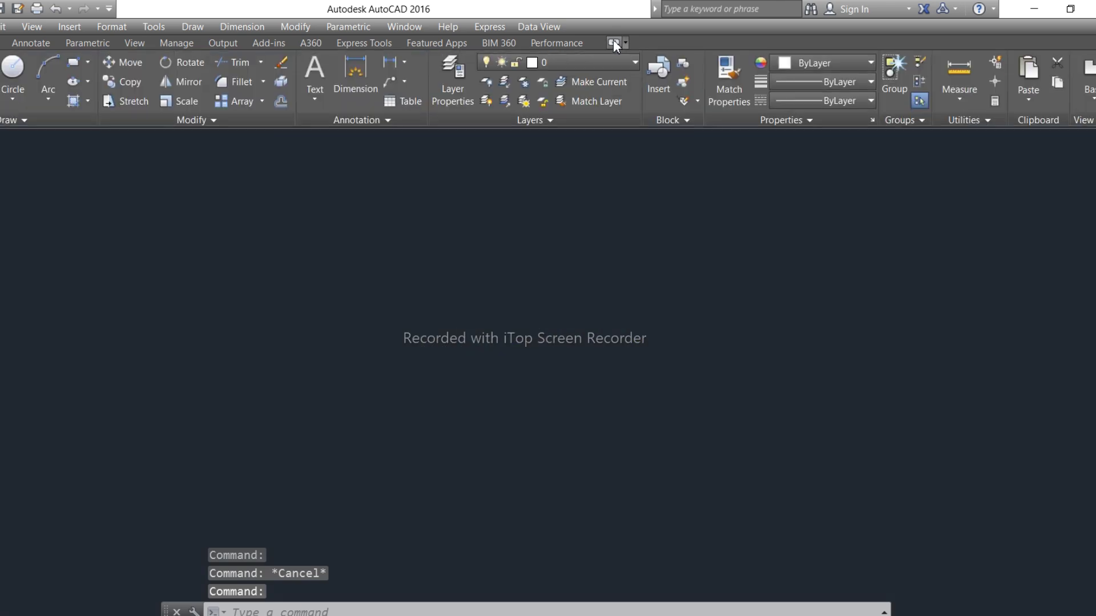
{"action": "left_click", "coordinate": [795, 60]}
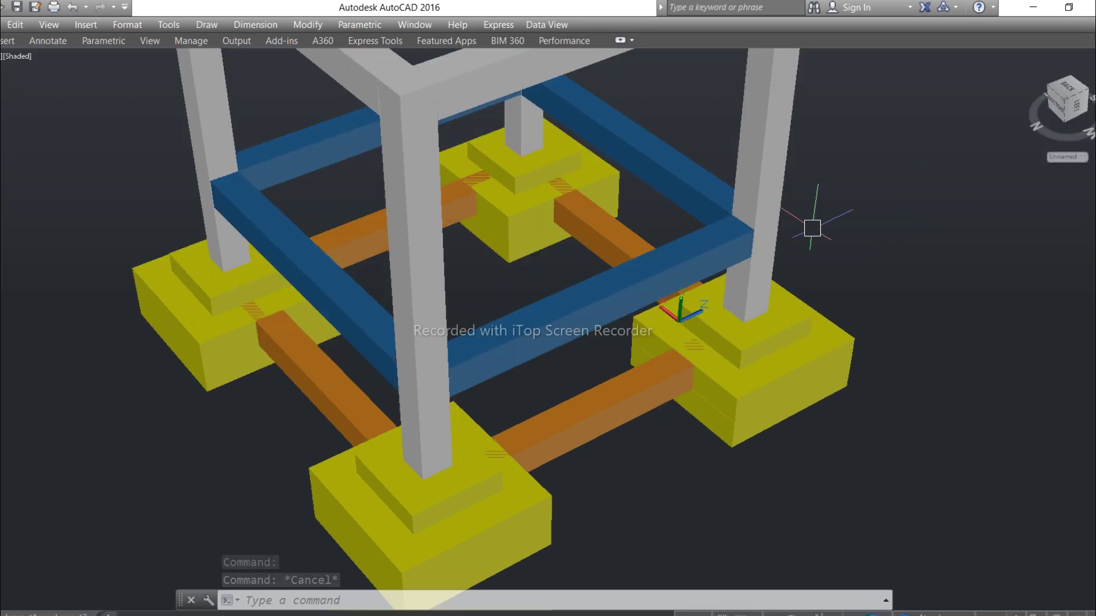
{"action": "left_click", "coordinate": [597, 305]}
{"action": "scroll", "coordinate": [491, 206], "scroll_direction": "down", "scroll_amount": 4}
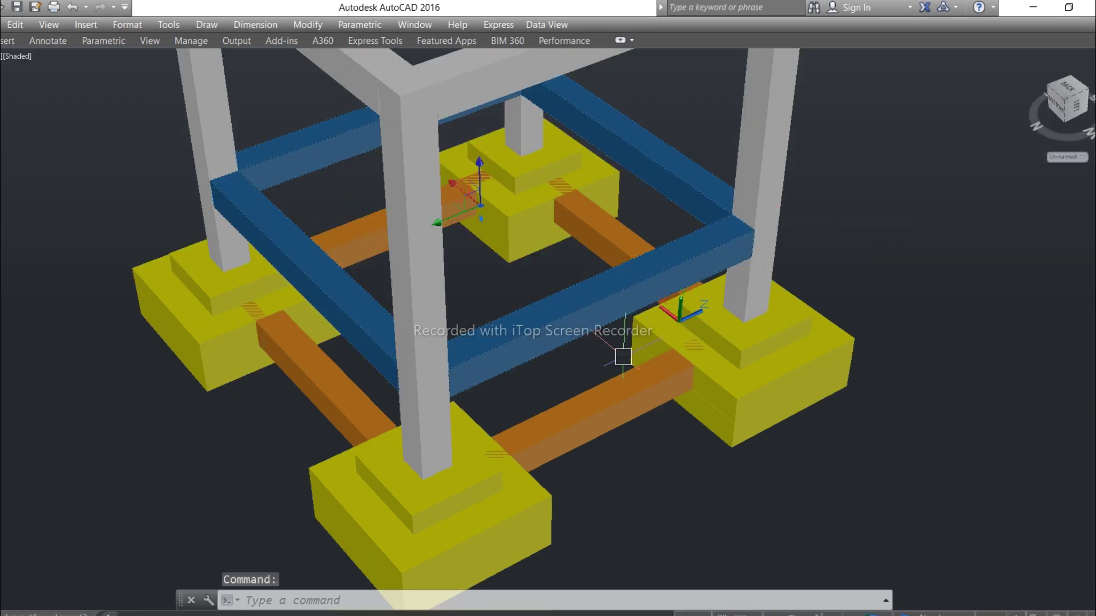
{"action": "scroll", "coordinate": [492, 225], "scroll_direction": "up", "scroll_amount": 4}
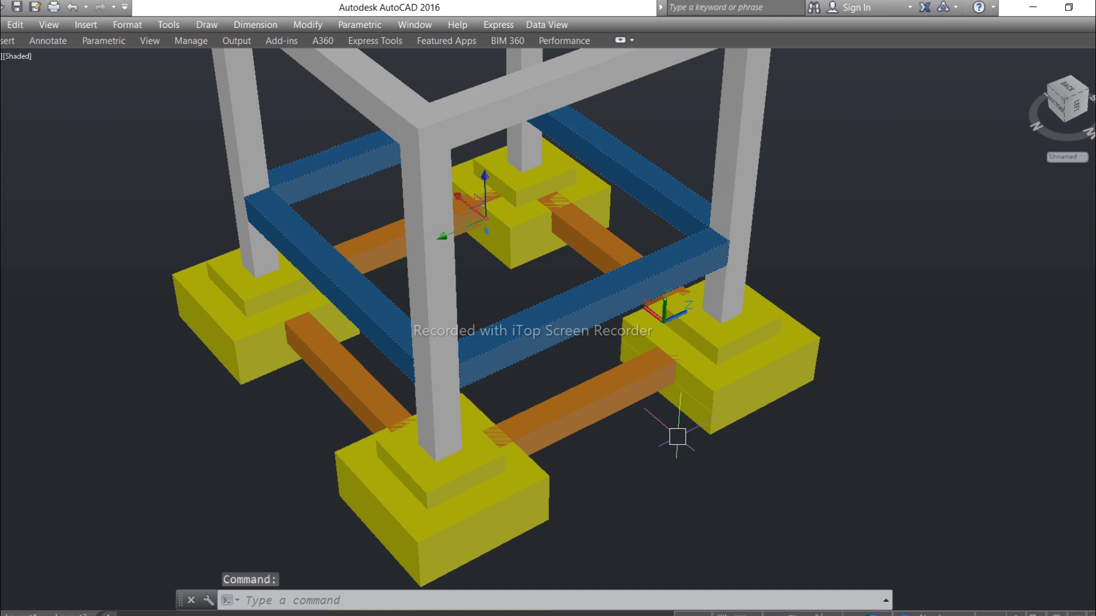
{"action": "scroll", "coordinate": [641, 393], "scroll_direction": "down", "scroll_amount": 3}
{"action": "scroll", "coordinate": [524, 311], "scroll_direction": "up", "scroll_amount": 1}
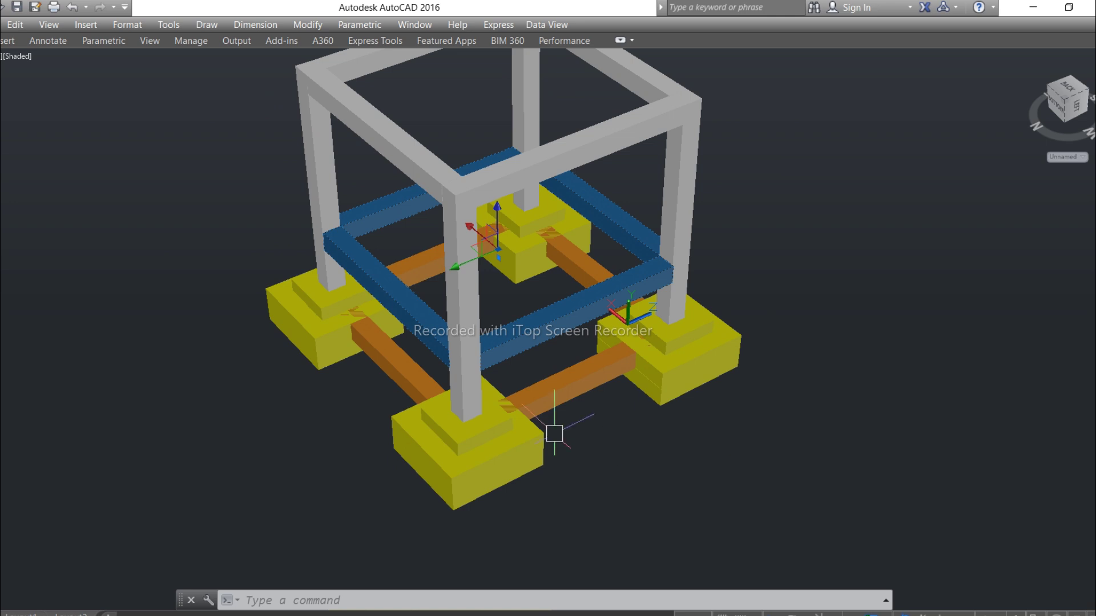
{"action": "scroll", "coordinate": [393, 308], "scroll_direction": "up", "scroll_amount": 2}
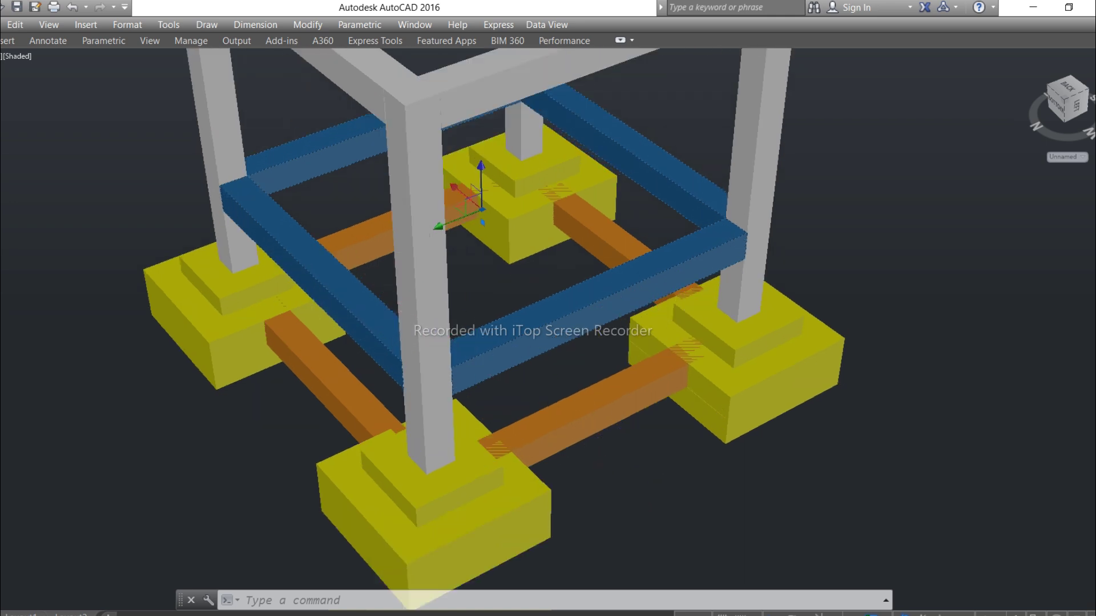
{"action": "scroll", "coordinate": [631, 496], "scroll_direction": "down", "scroll_amount": 2}
{"action": "scroll", "coordinate": [518, 307], "scroll_direction": "up", "scroll_amount": 3}
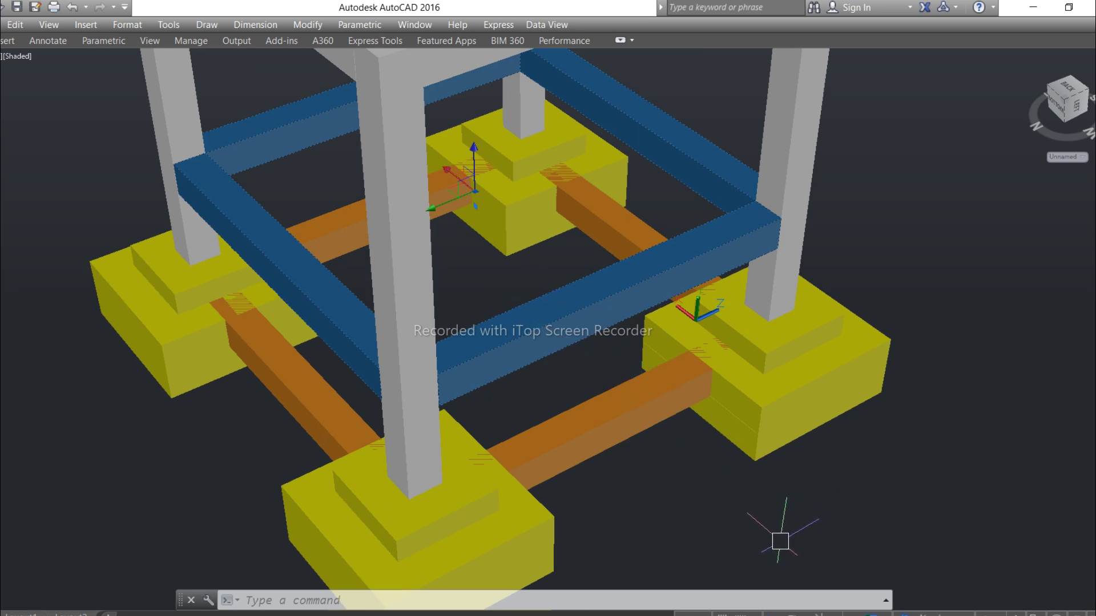
{"action": "scroll", "coordinate": [628, 480], "scroll_direction": "down", "scroll_amount": 3}
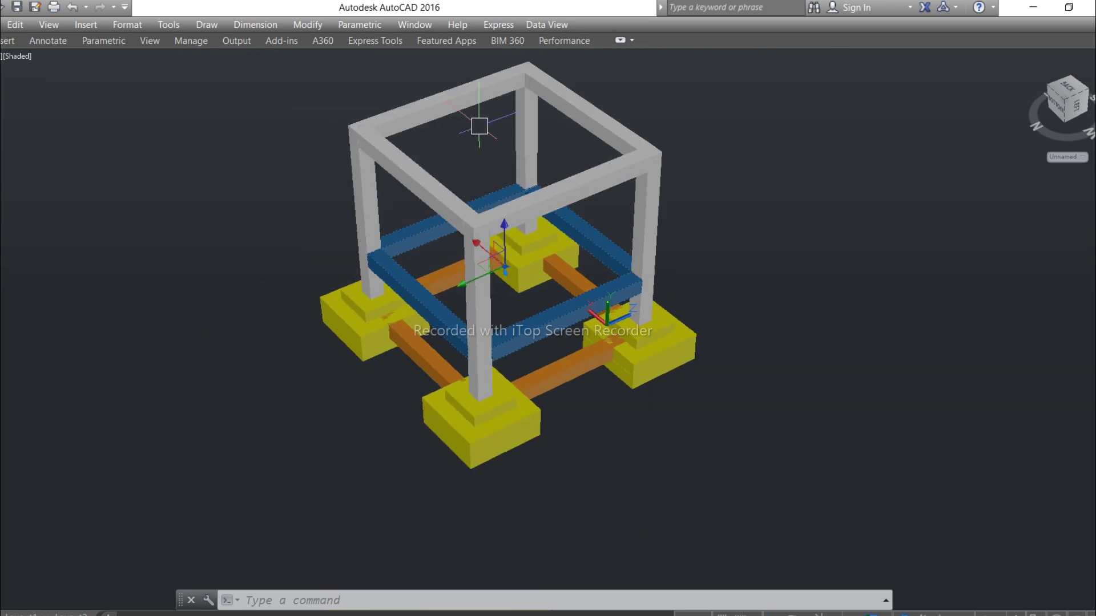
{"action": "middle_click_drag", "start_coordinate": [479, 144], "coordinate": [573, 286]}
{"action": "scroll", "coordinate": [588, 396], "scroll_direction": "up", "scroll_amount": 2}
{"action": "scroll", "coordinate": [742, 337], "scroll_direction": "up", "scroll_amount": 2}
- Select the four top roof beams, colour them pink, then undo that change
{"action": "left_click", "coordinate": [796, 372]}
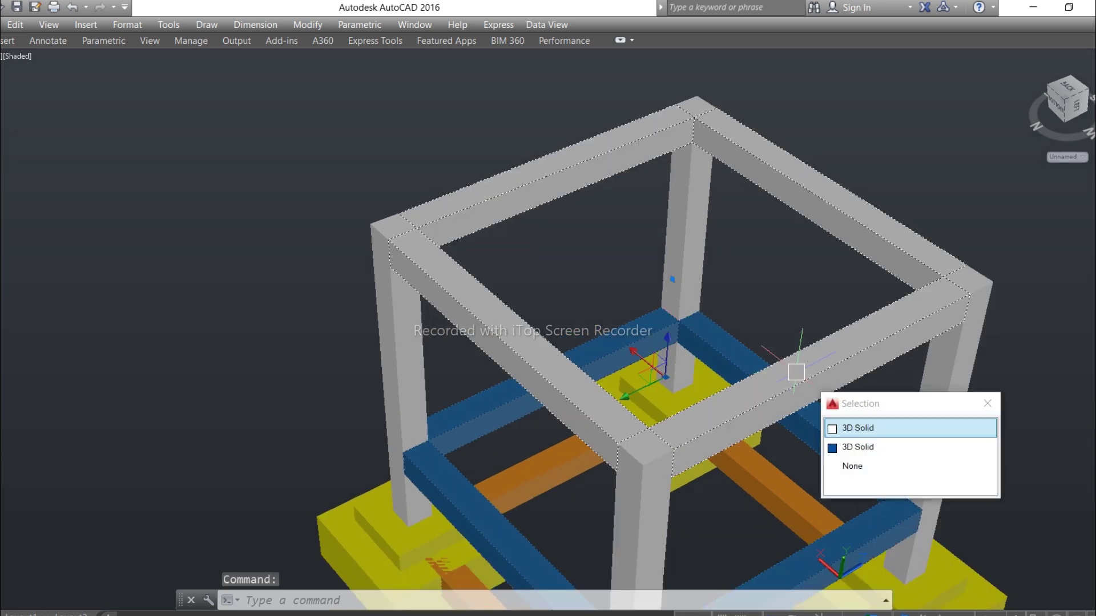
{"action": "left_click", "coordinate": [620, 40]}
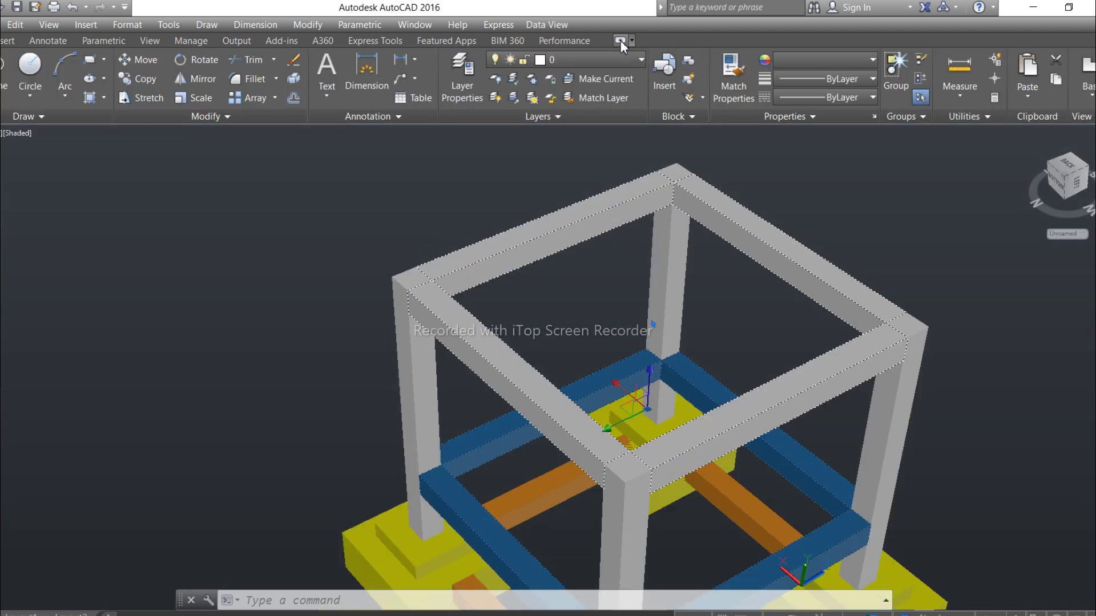
{"action": "left_click", "coordinate": [838, 61]}
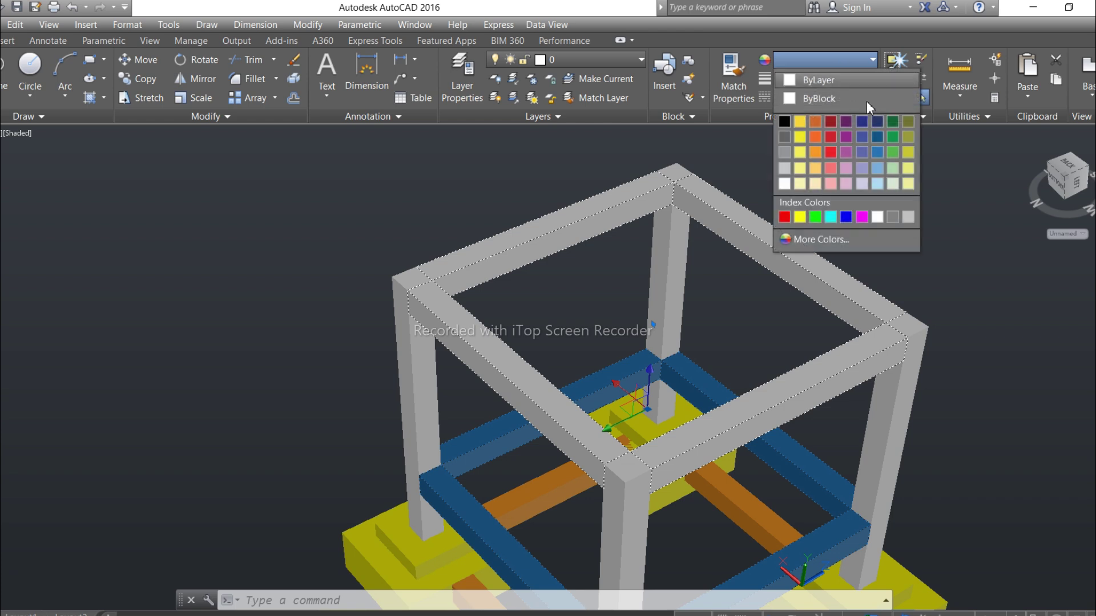
{"action": "left_click", "coordinate": [842, 173]}
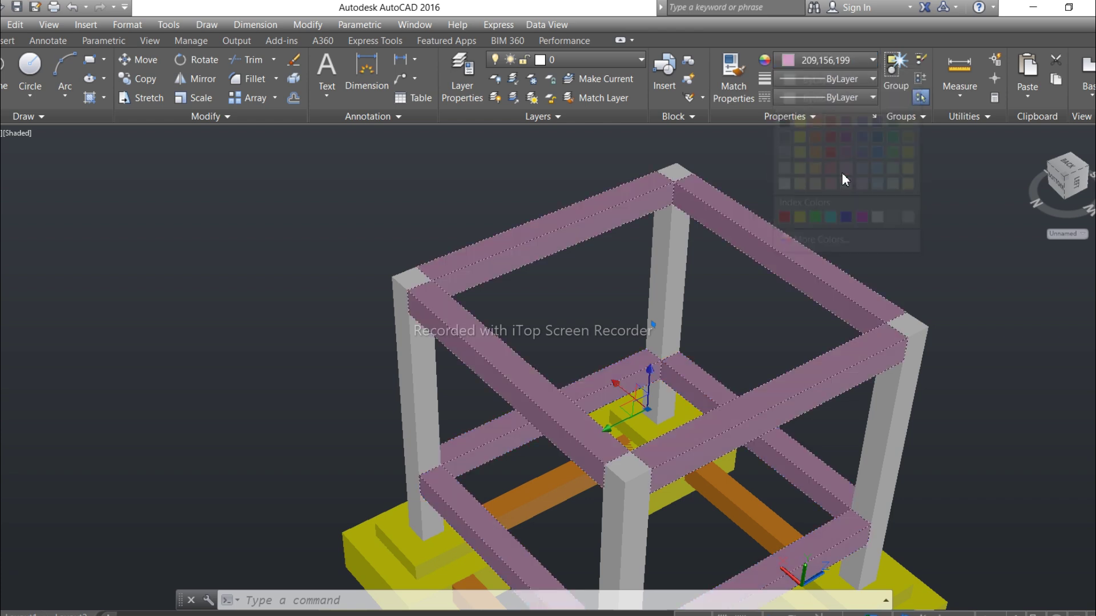
{"action": "key", "text": "ctrl+z"}
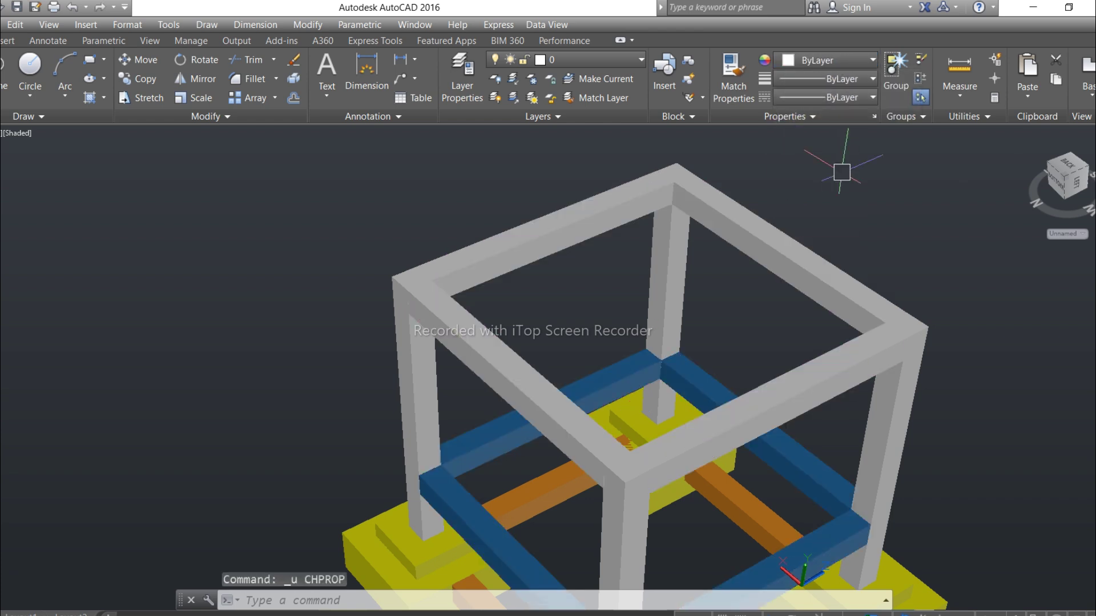
{"action": "key", "text": "Escape"}
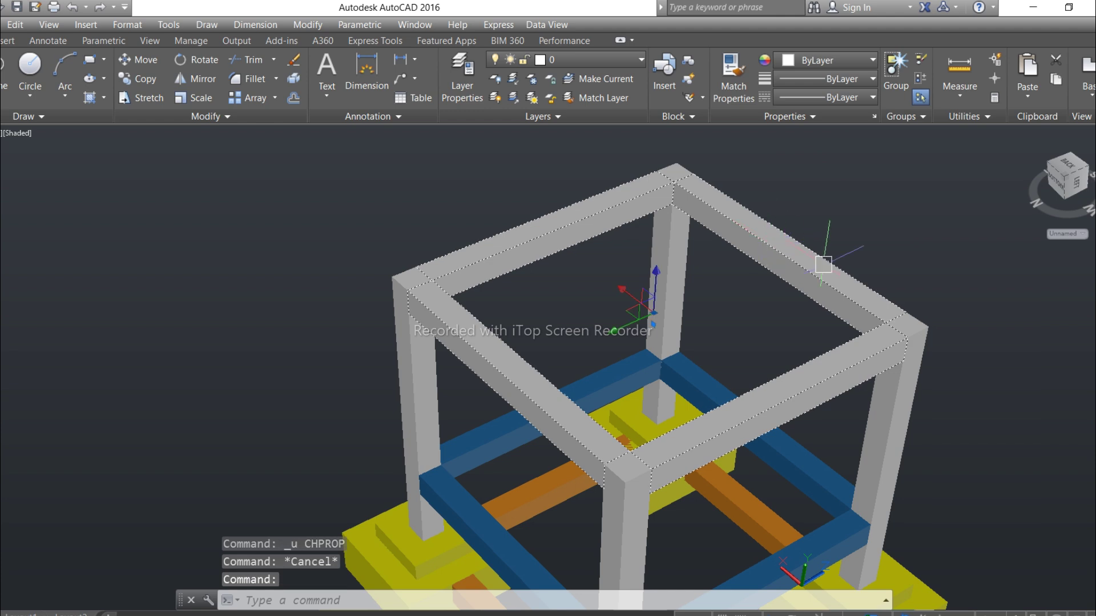
- Recolour the top roof beams red and deselect them
{"action": "left_click", "coordinate": [838, 60]}
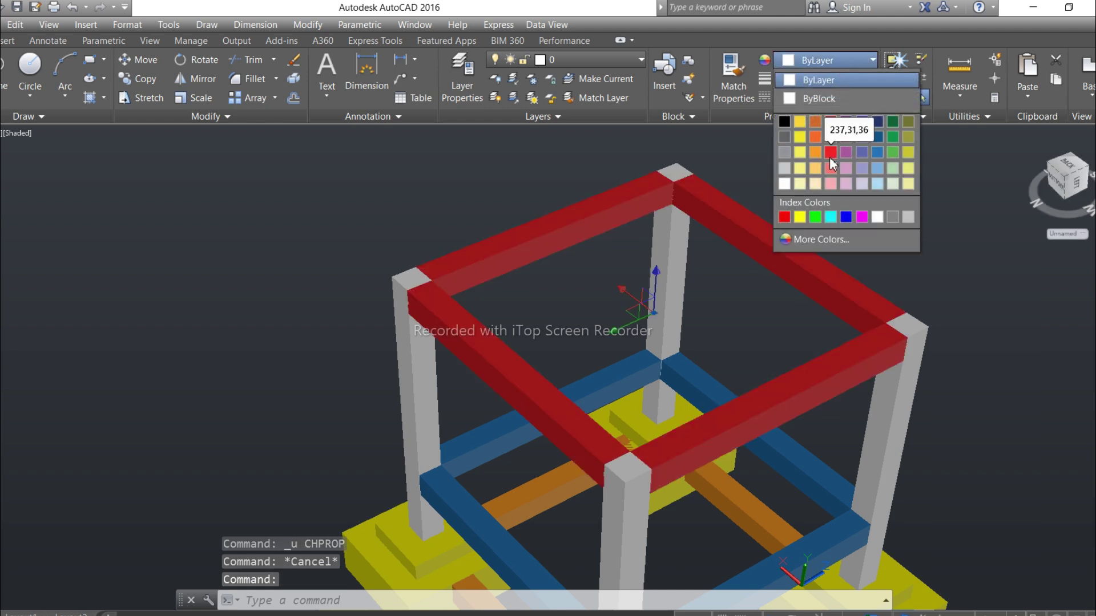
{"action": "left_click", "coordinate": [830, 153]}
{"action": "key", "text": "Escape"}
{"action": "scroll", "coordinate": [649, 502], "scroll_direction": "down", "scroll_amount": 3}
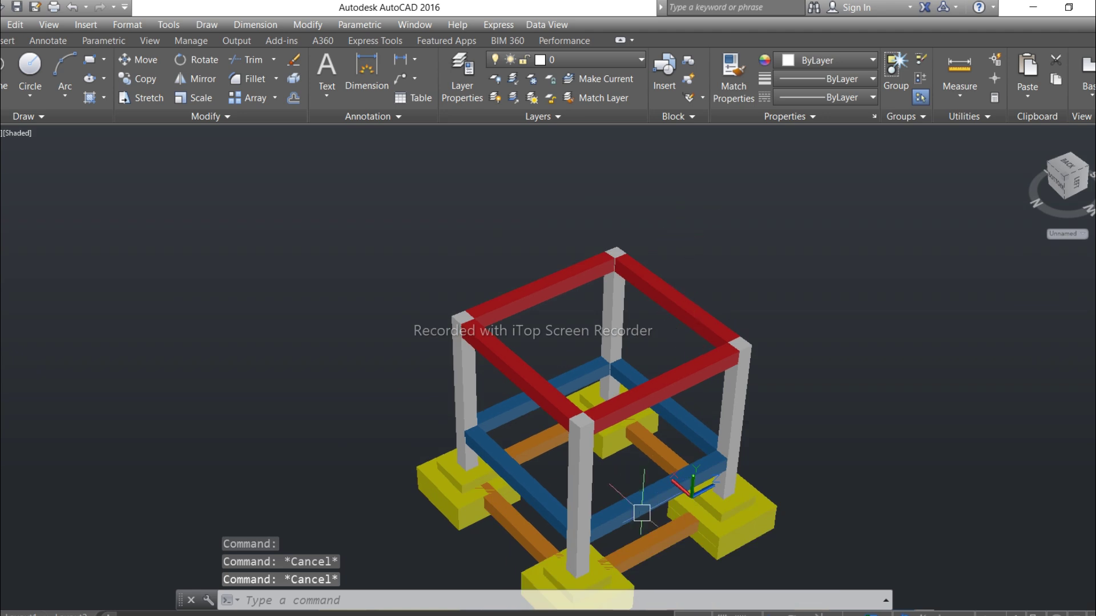
- Orbit the coloured frame to a new viewing angle with the ORBIT command
{"action": "scroll", "coordinate": [638, 514], "scroll_direction": "up", "scroll_amount": 5}
{"action": "scroll", "coordinate": [823, 487], "scroll_direction": "down", "scroll_amount": 4}
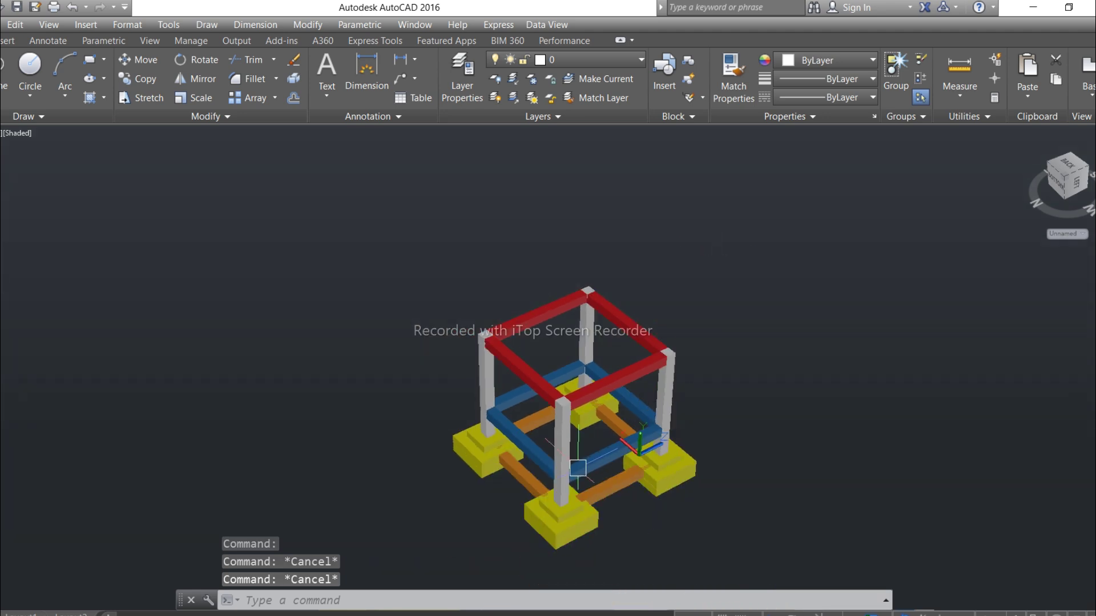
{"action": "scroll", "coordinate": [583, 456], "scroll_direction": "up", "scroll_amount": 2}
{"action": "left_click", "coordinate": [585, 491]}
{"action": "key", "text": "Escape"}
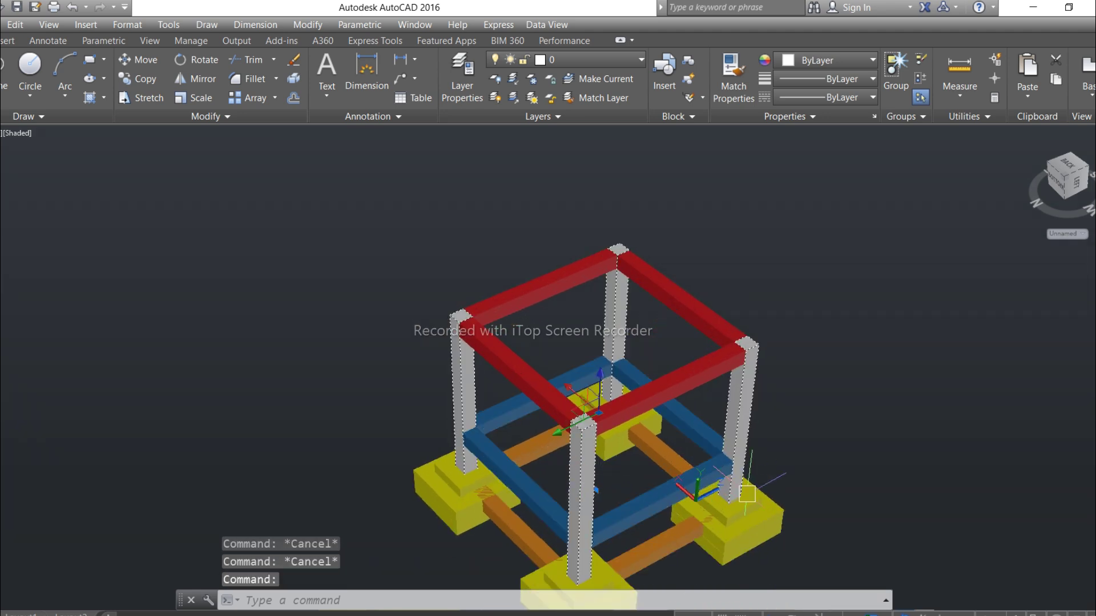
{"action": "key", "text": "Escape"}
{"action": "type", "text": "p"}
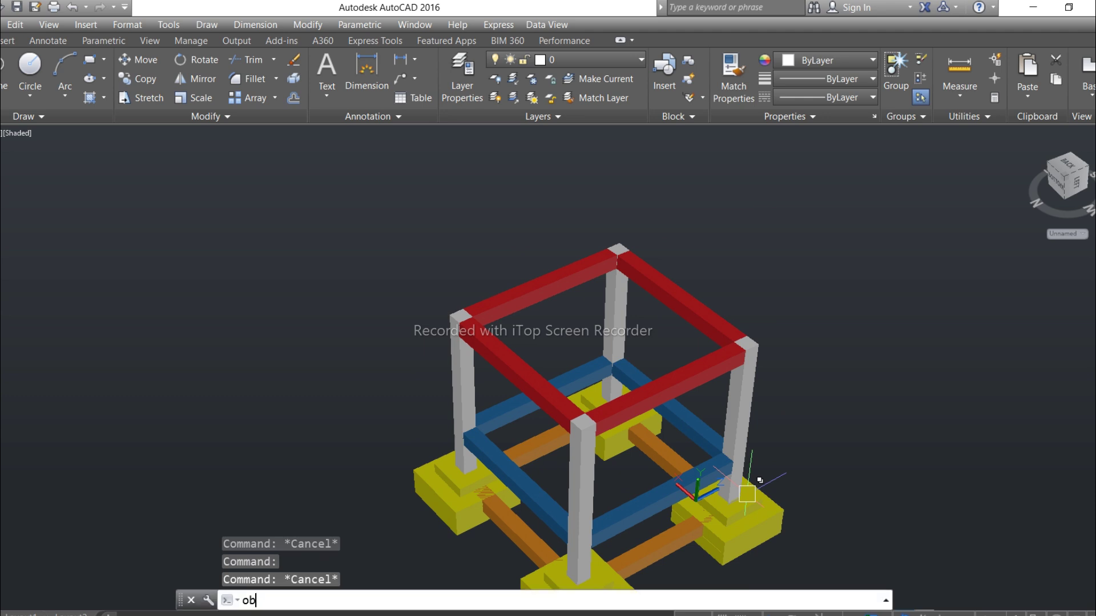
{"action": "type", "text": "rbit"}
{"action": "key", "text": "Return"}
{"action": "left_click_drag", "start_coordinate": [750, 497], "coordinate": [903, 452]}
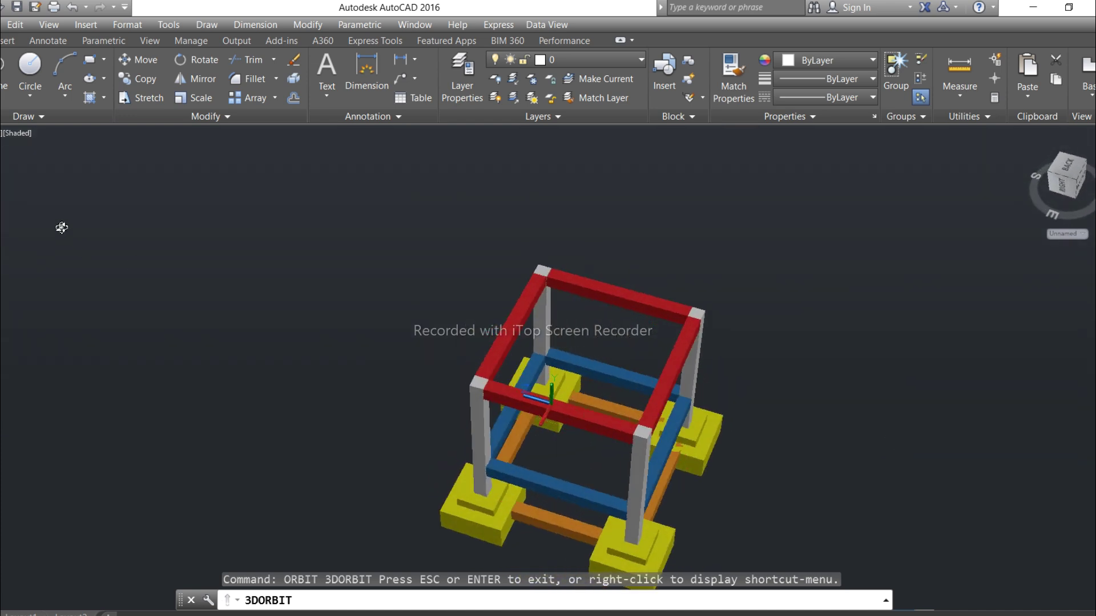
{"action": "key", "text": "Escape"}
- Switch the viewport to the Front preset view
{"action": "left_click", "coordinate": [1, 132]}
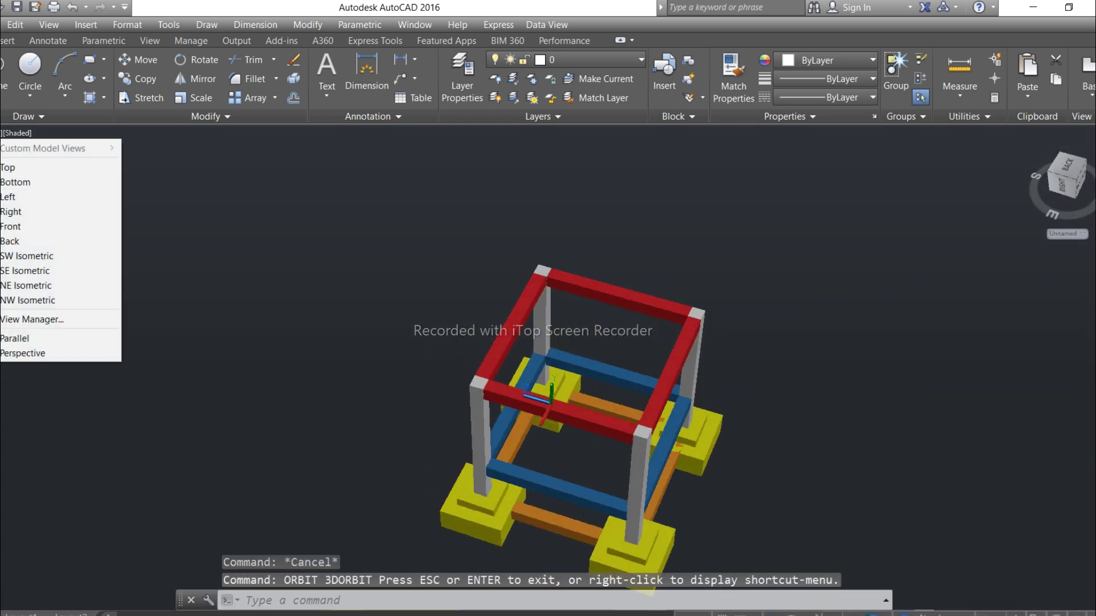
{"action": "left_click", "coordinate": [12, 227]}
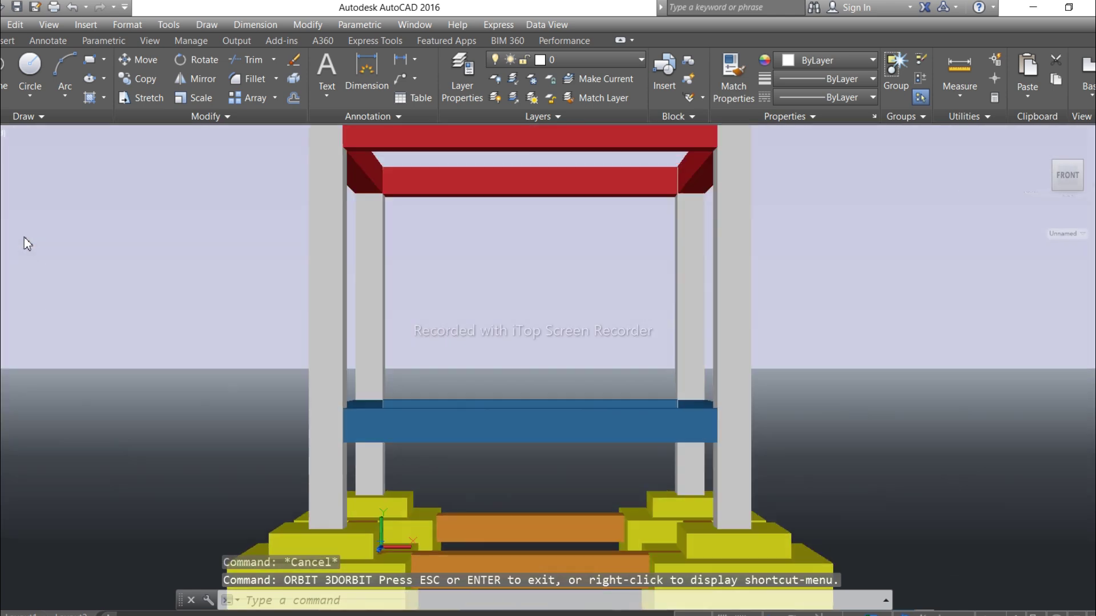
{"action": "scroll", "coordinate": [567, 460], "scroll_direction": "down", "scroll_amount": 3}
{"action": "scroll", "coordinate": [523, 506], "scroll_direction": "up", "scroll_amount": 2}
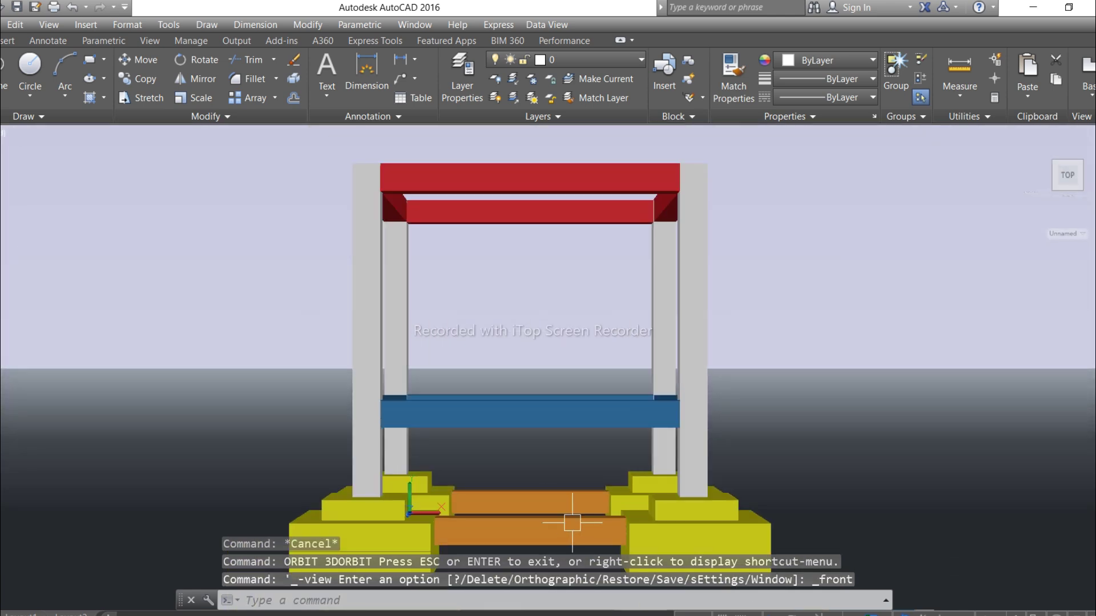
{"action": "scroll", "coordinate": [583, 387], "scroll_direction": "down", "scroll_amount": 1}
{"action": "scroll", "coordinate": [724, 502], "scroll_direction": "up", "scroll_amount": 2}
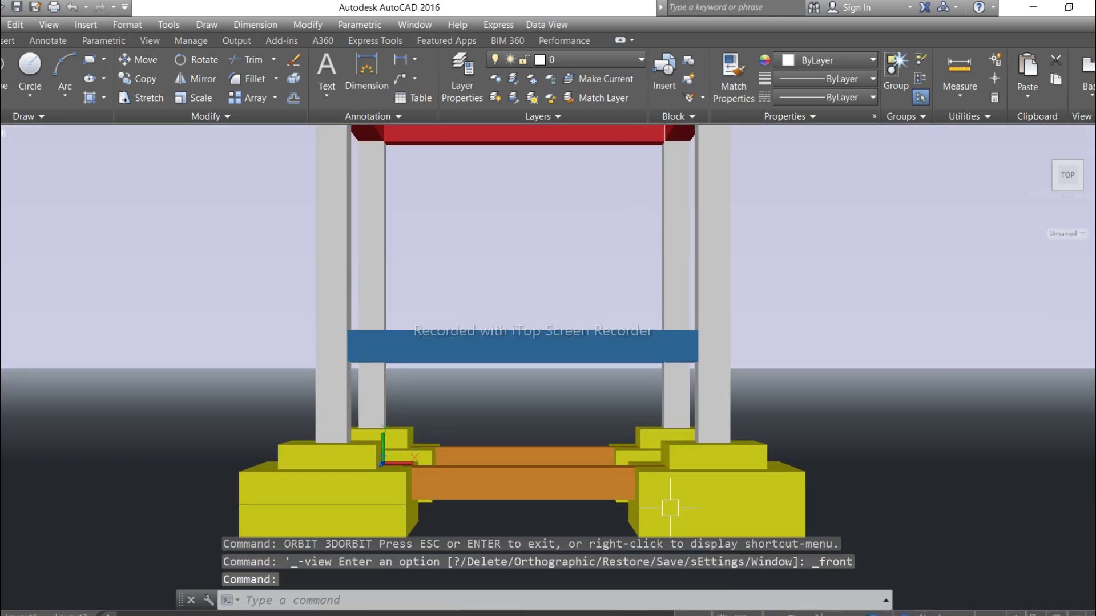
{"action": "left_click", "coordinate": [502, 491]}
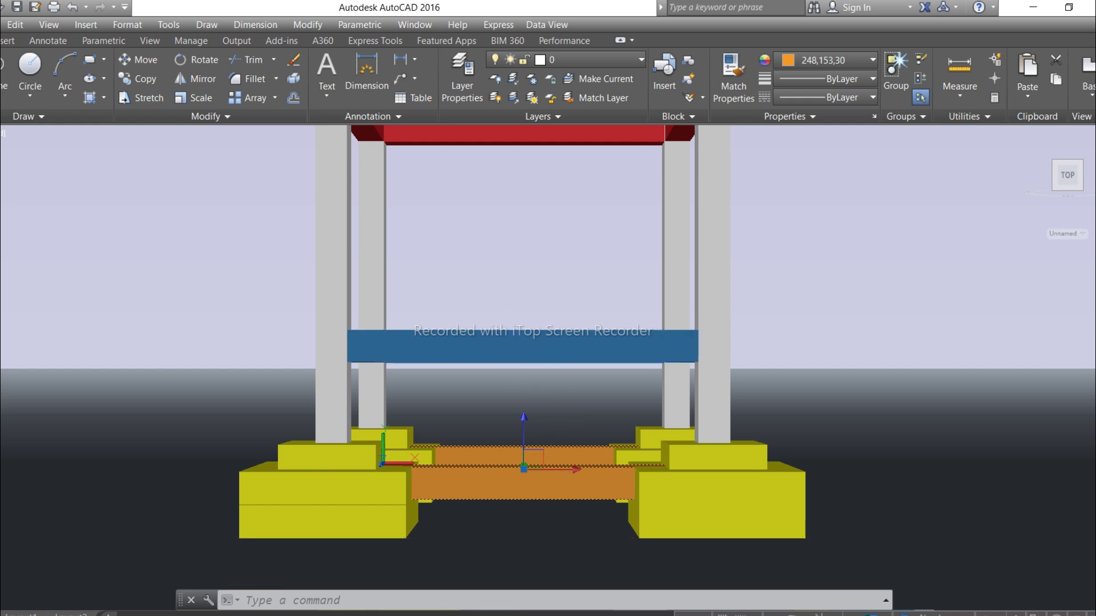
{"action": "left_click", "coordinate": [507, 346]}
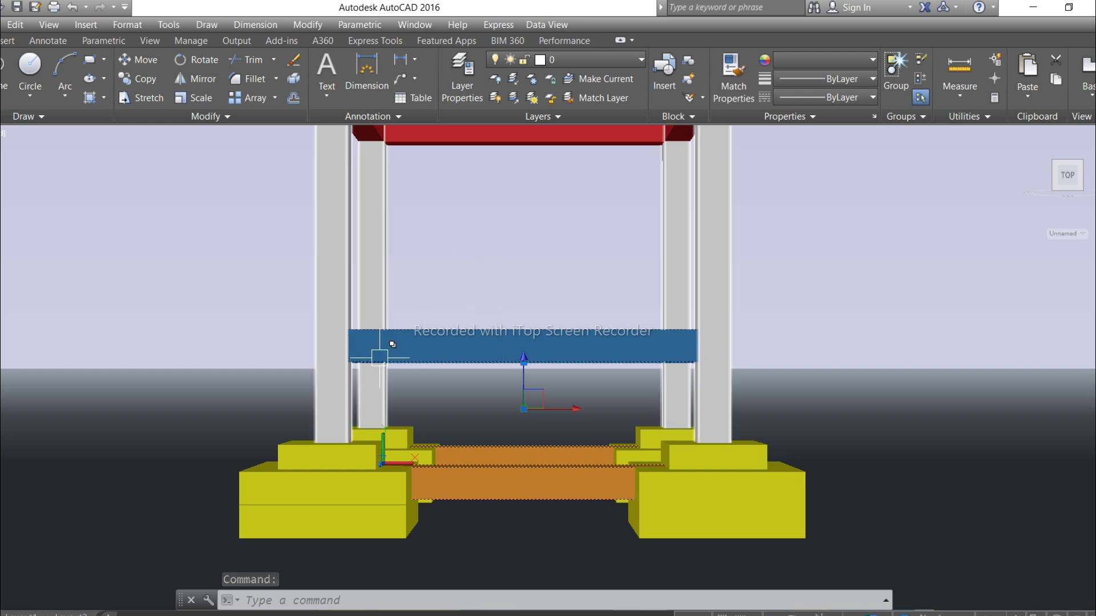
{"action": "key", "text": "Escape"}
{"action": "type", "text": "l"}
{"action": "key", "text": "Return"}
- Draw a horizontal line from the blue beam's corner to a point on the left
{"action": "left_click", "coordinate": [346, 361]}
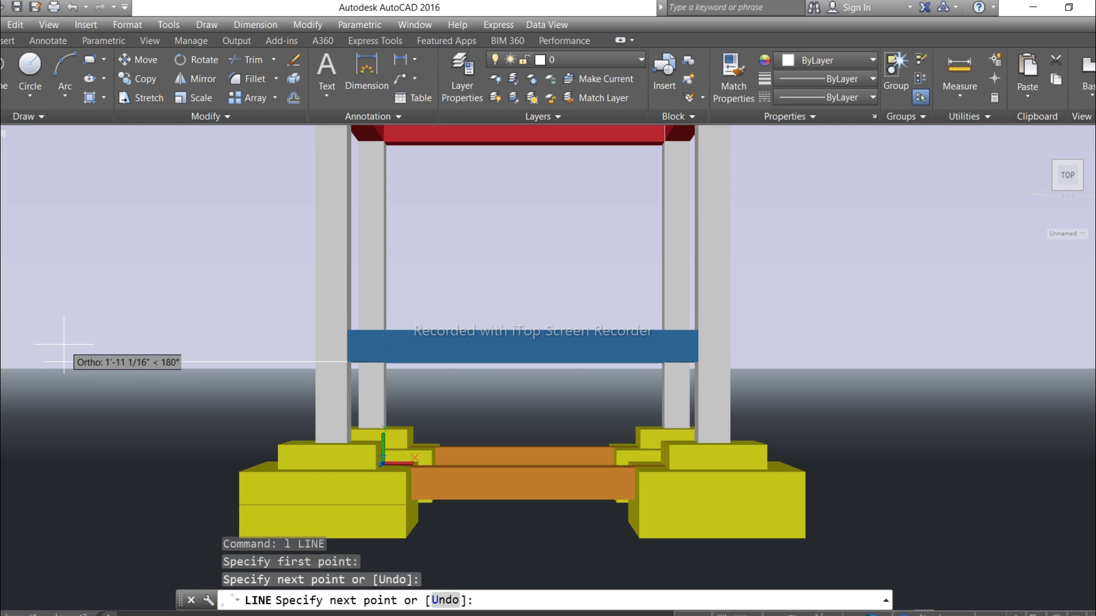
{"action": "left_click", "coordinate": [86, 396]}
{"action": "key", "text": "Escape"}
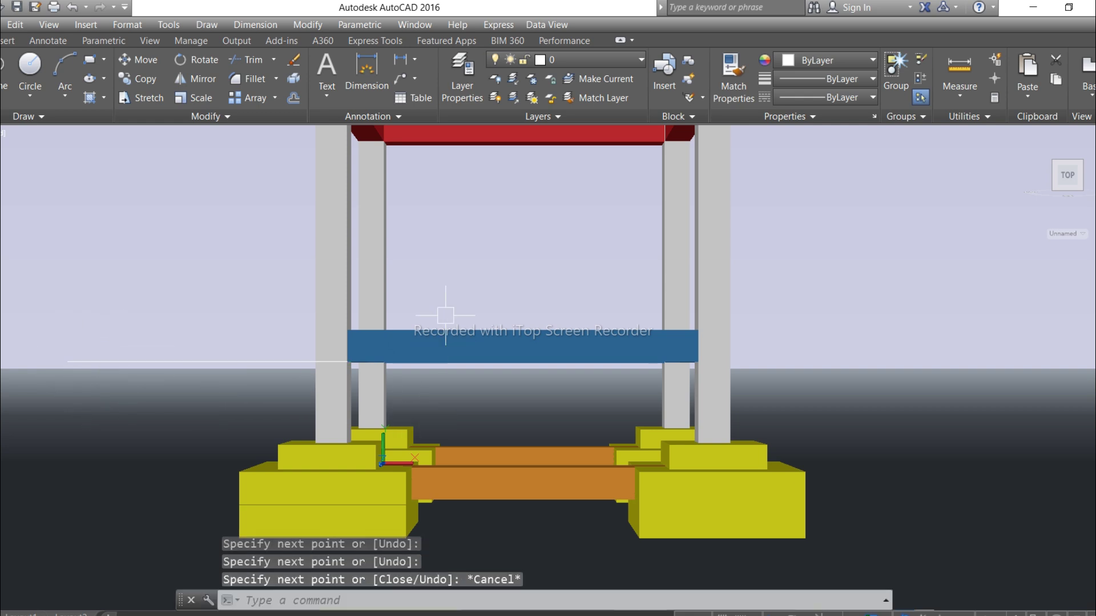
{"action": "middle_click_drag", "start_coordinate": [499, 250], "coordinate": [497, 361], "text": "shift"}
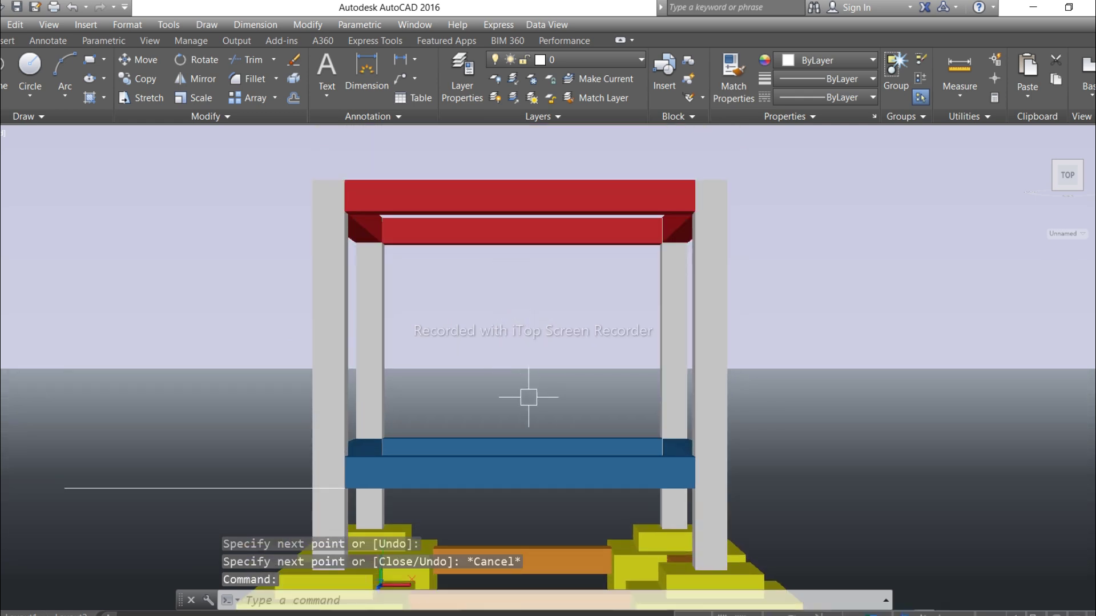
{"action": "middle_click_drag", "start_coordinate": [529, 398], "coordinate": [522, 323], "text": "shift"}
{"action": "middle_click_drag", "start_coordinate": [534, 330], "coordinate": [539, 349]}
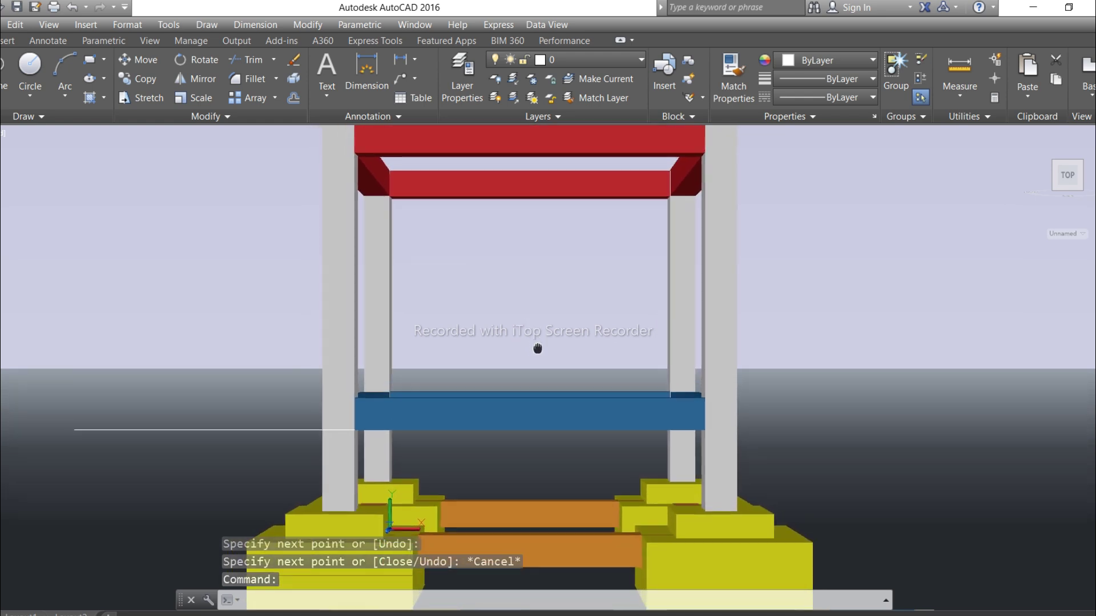